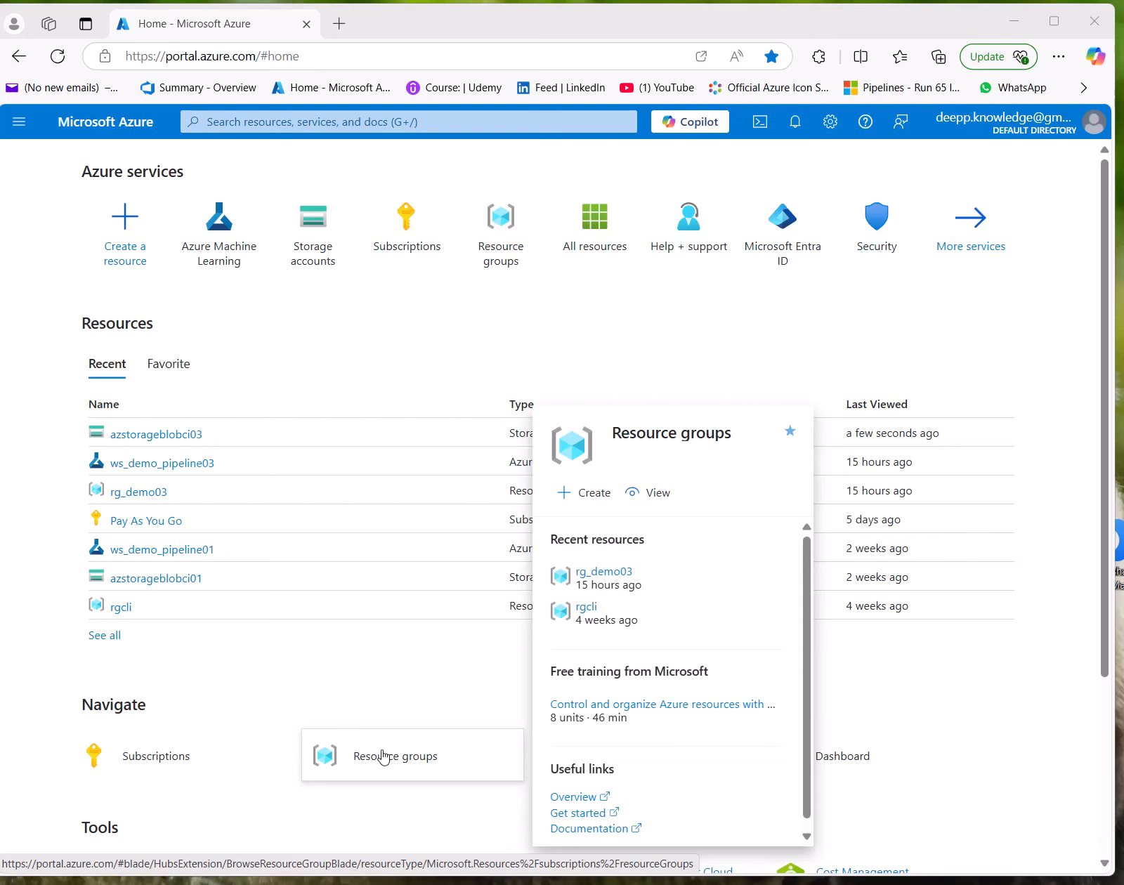
Step: Open the ws_demo_pipeline03 workspace from the Azure Machine Learning workspaces and launch its studio
click(50, 521)
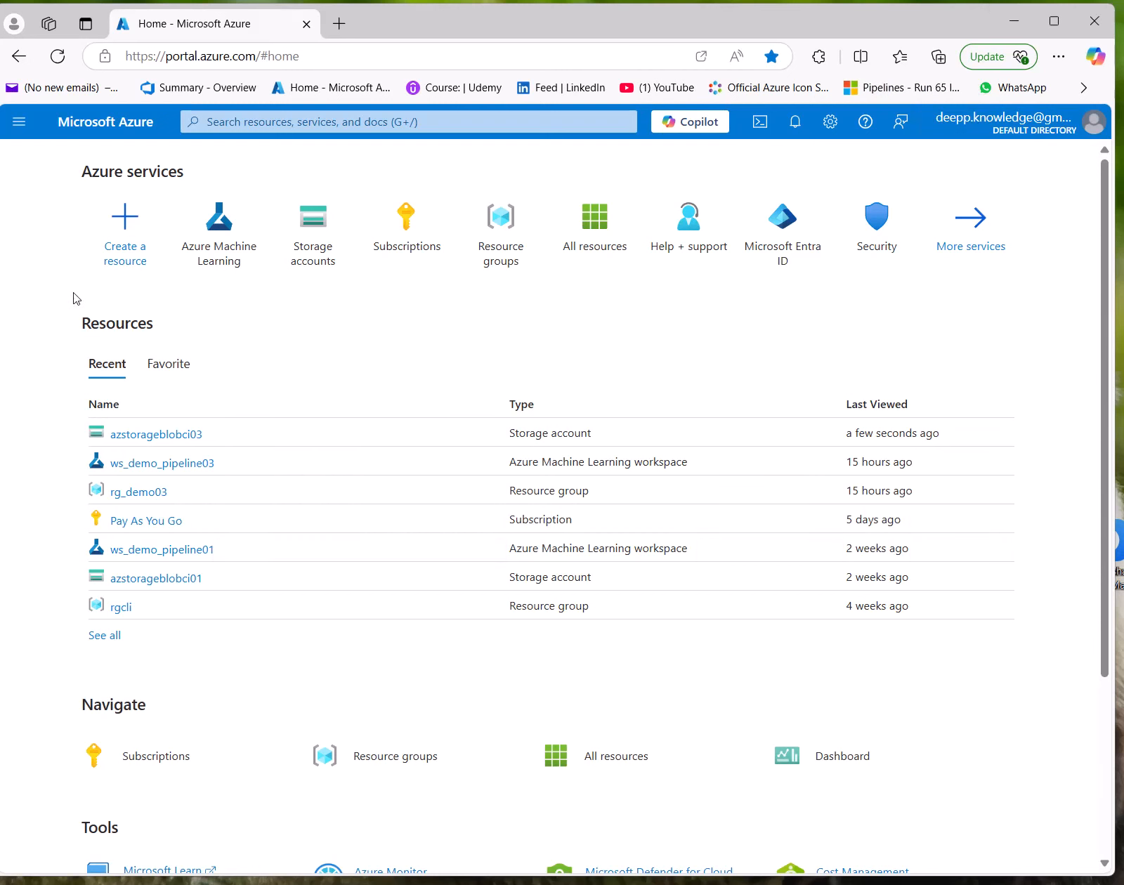
mouse_move(223, 259)
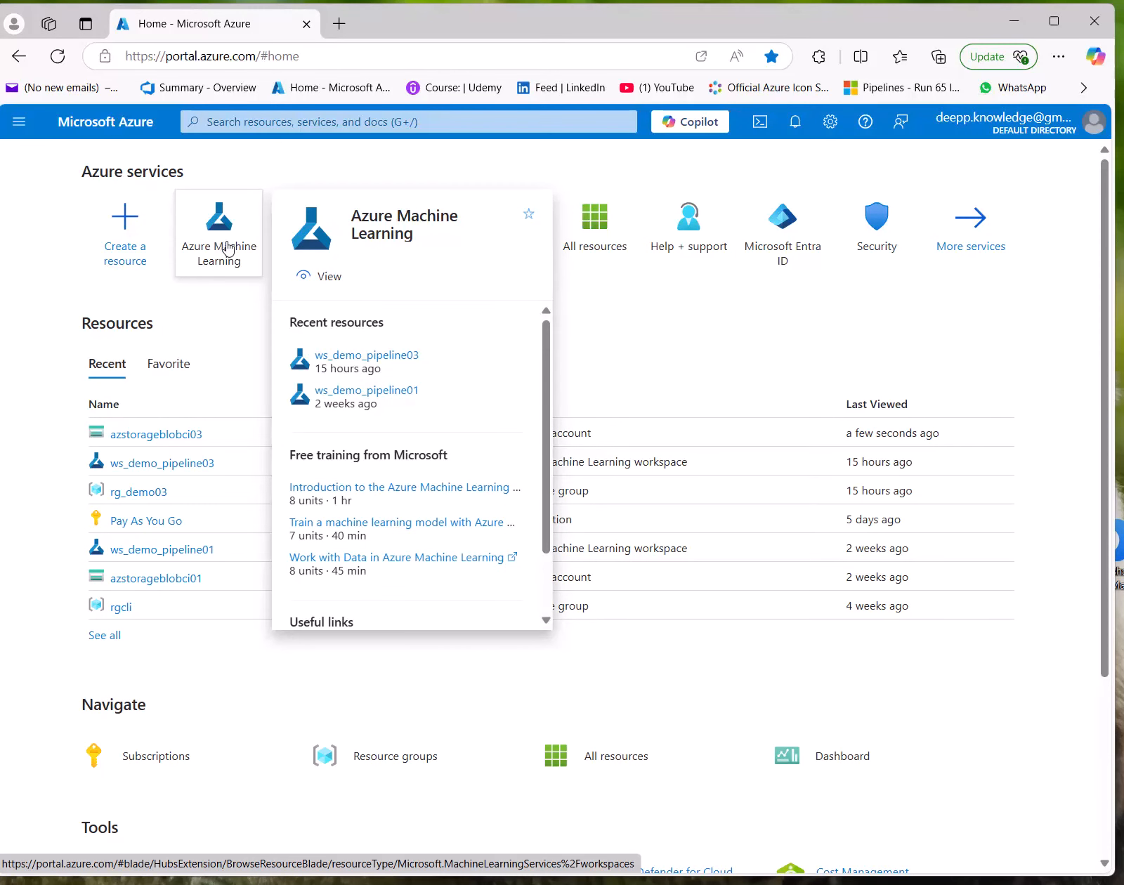
click(222, 251)
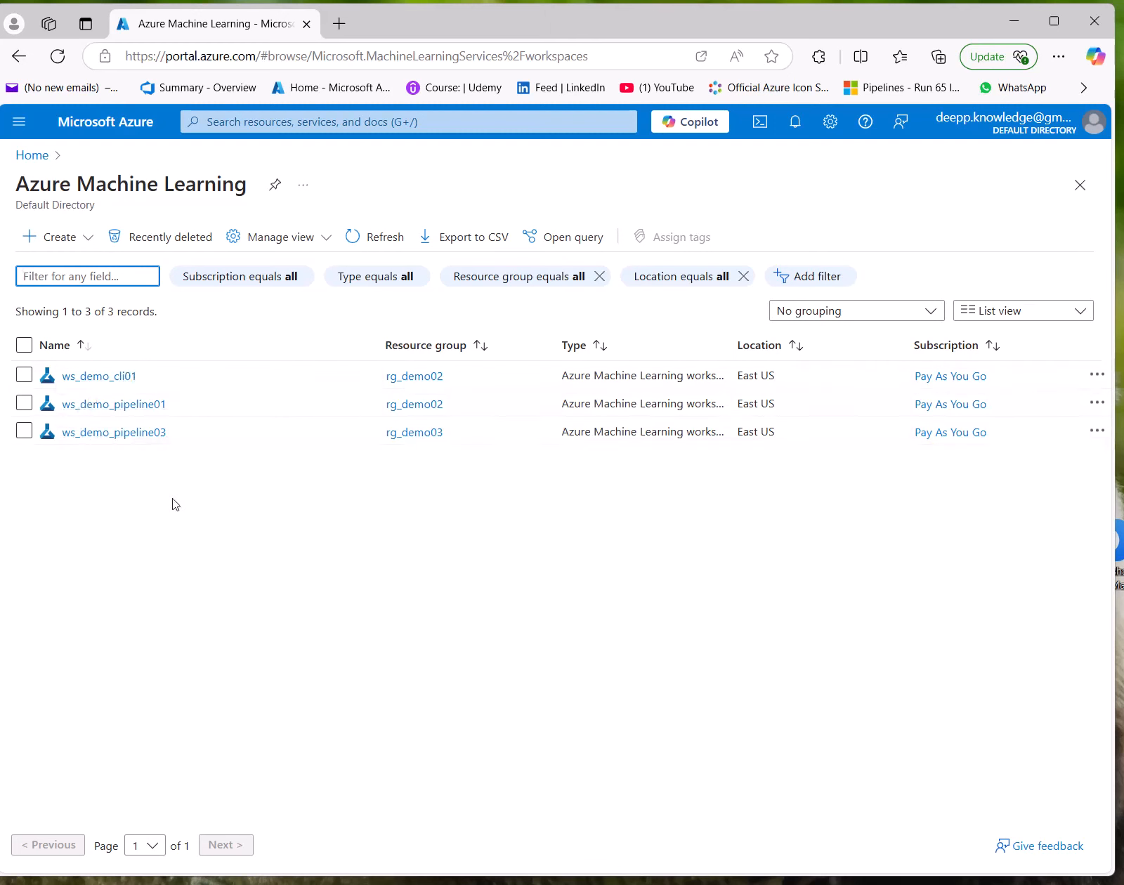
click(130, 441)
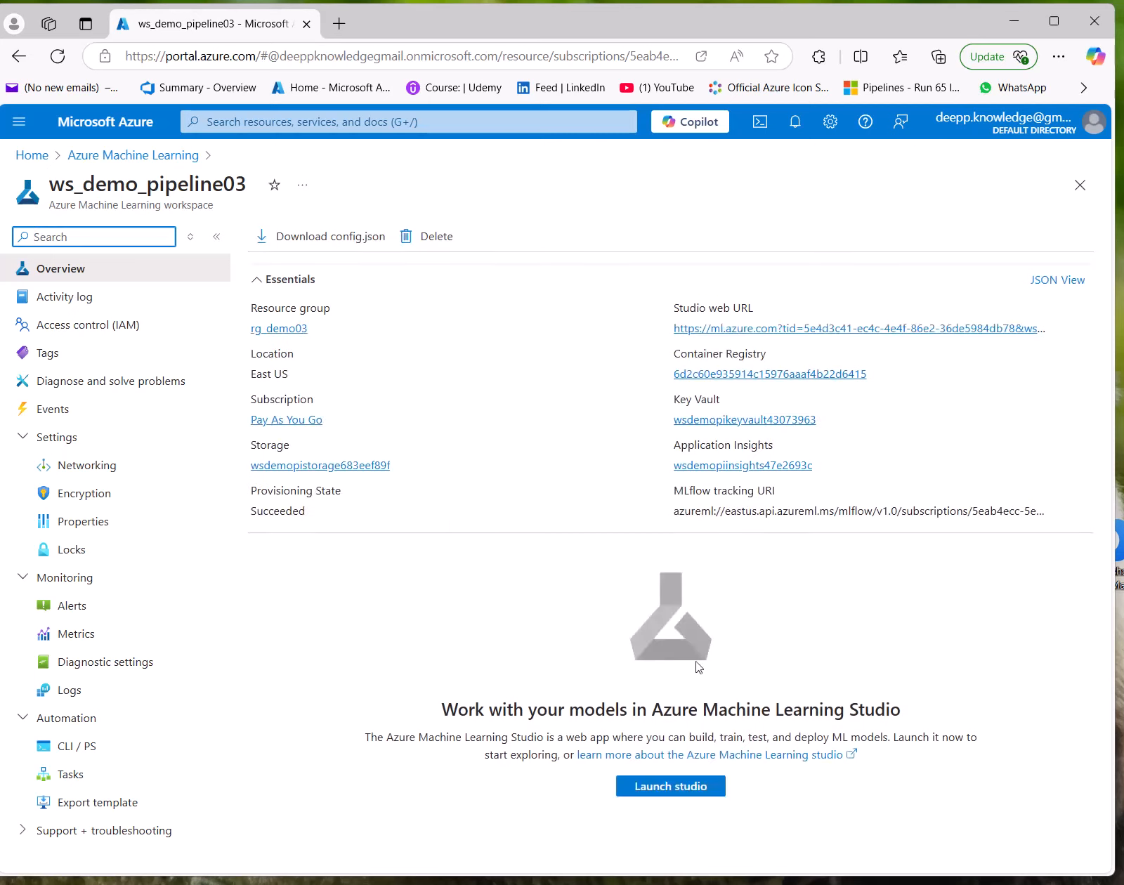
click(658, 788)
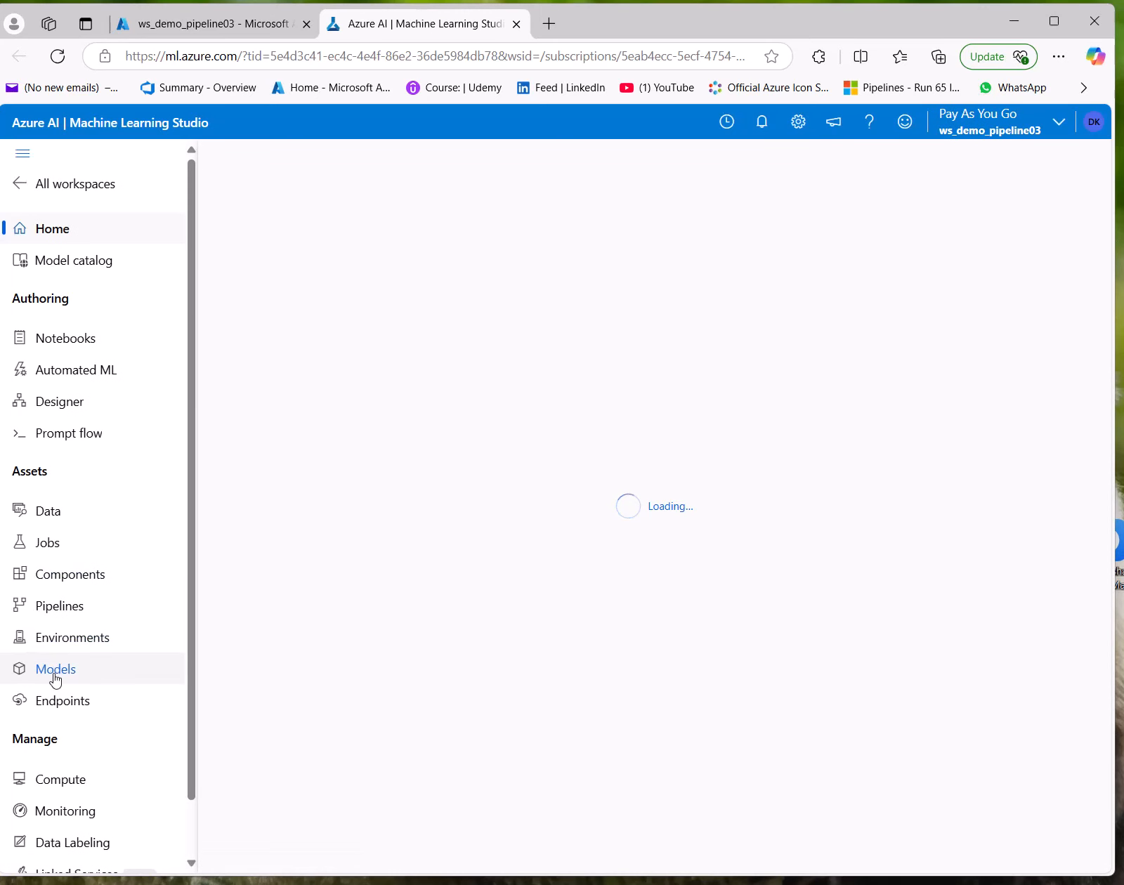
Step: Open the workspace's Compute page and compare the descriptions of compute instances and compute clusters
click(45, 785)
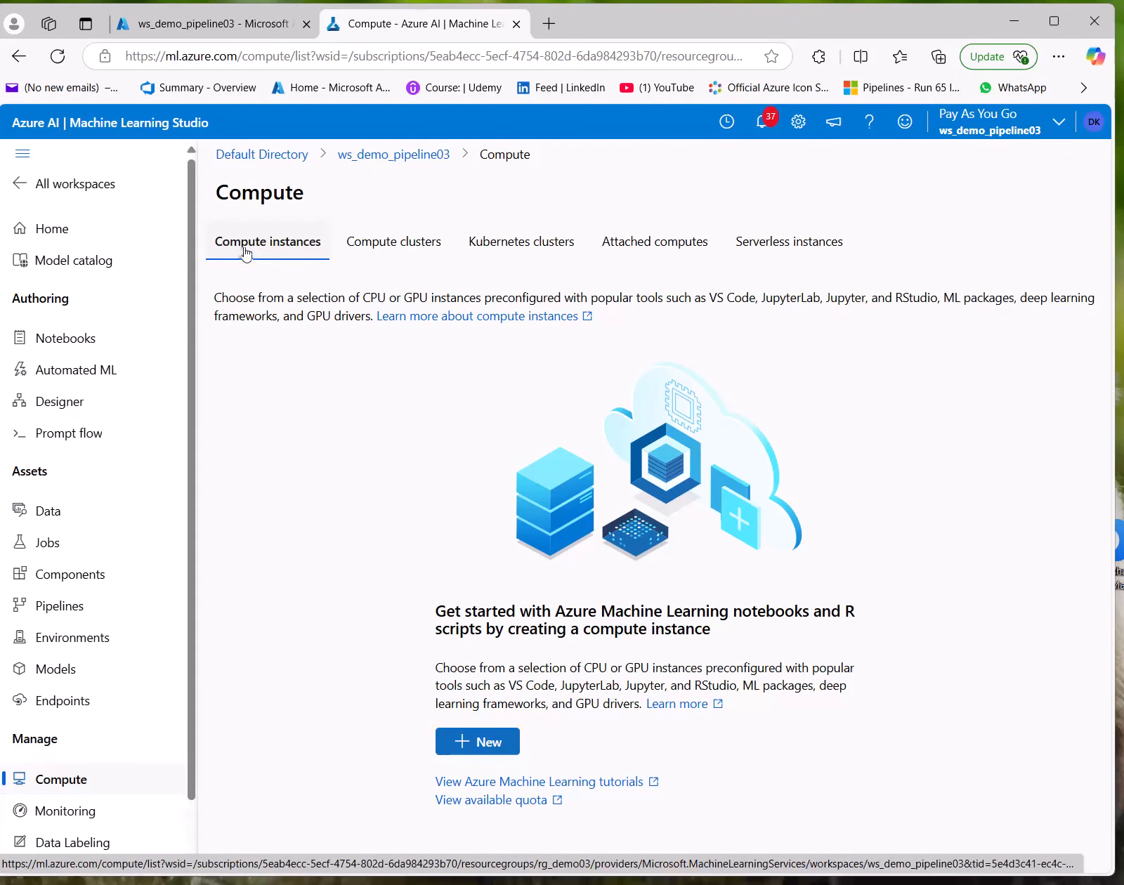
click(379, 244)
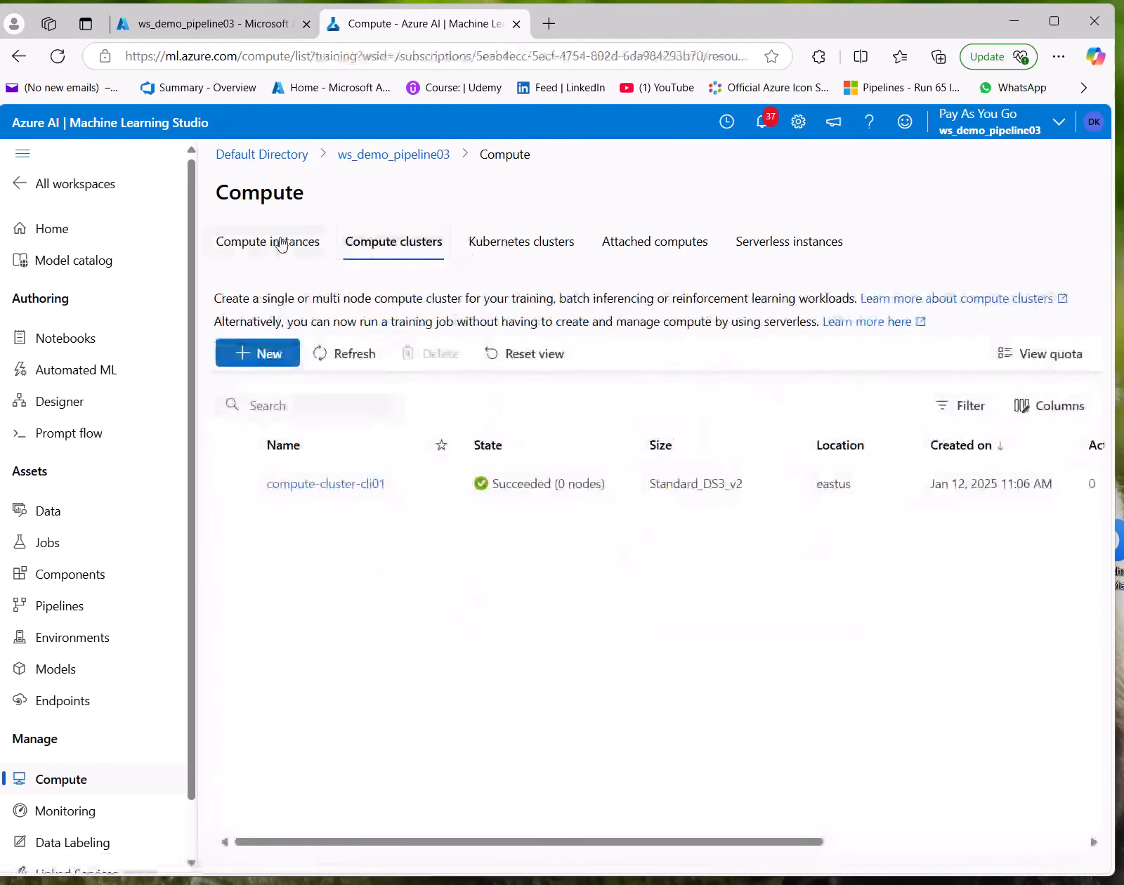
click(281, 244)
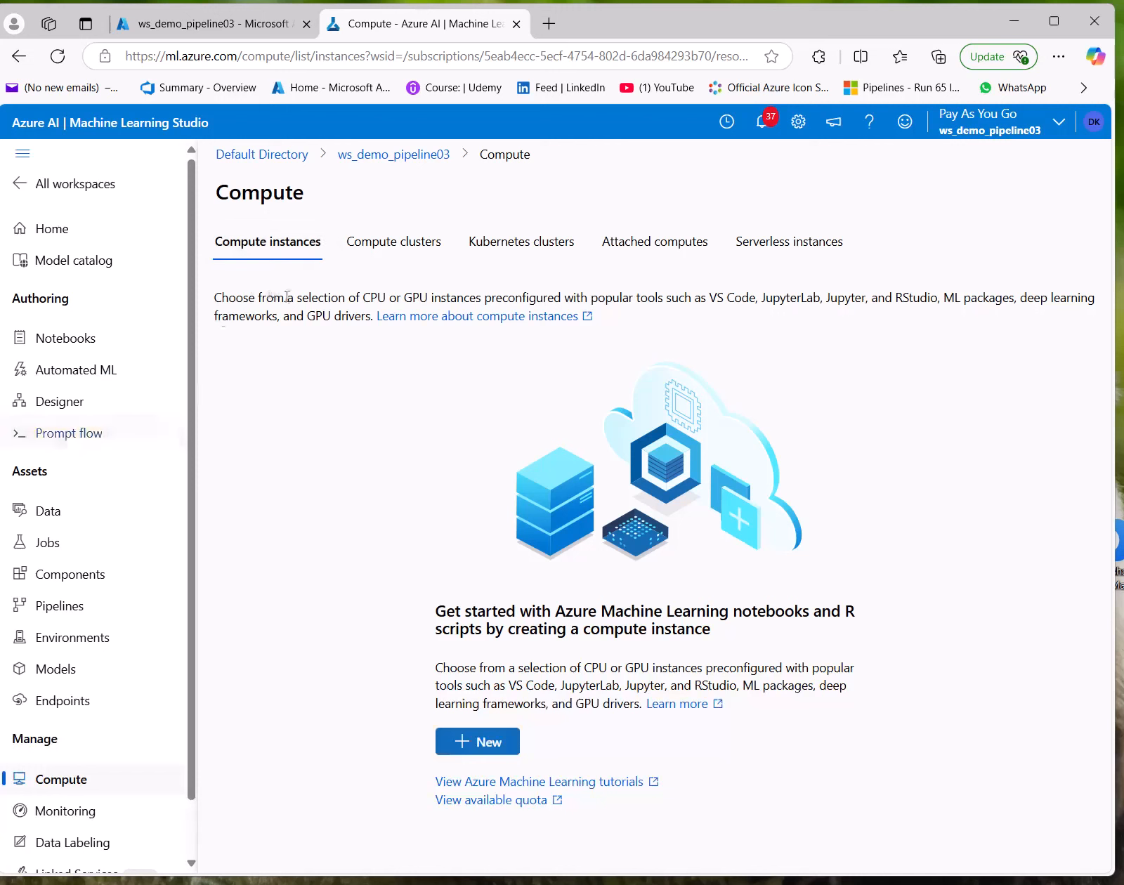
drag(255, 299, 310, 299)
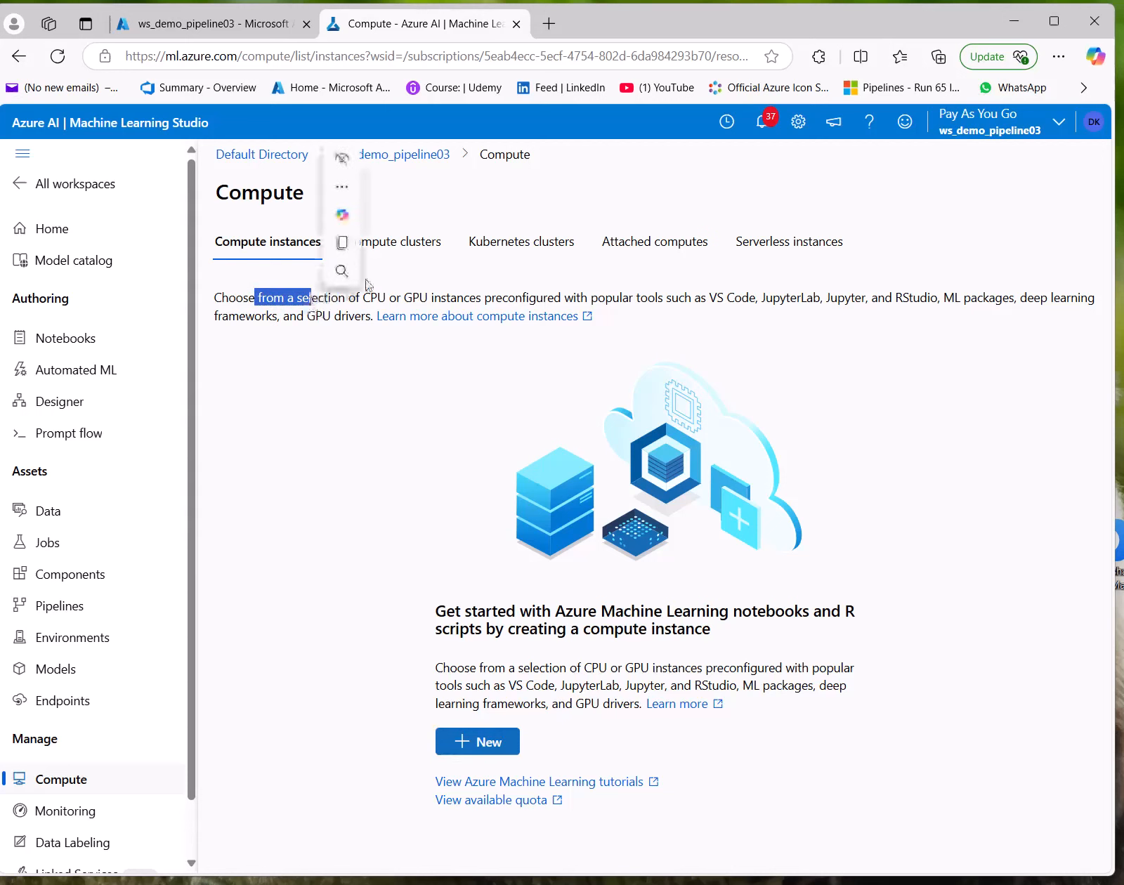
click(324, 364)
click(367, 242)
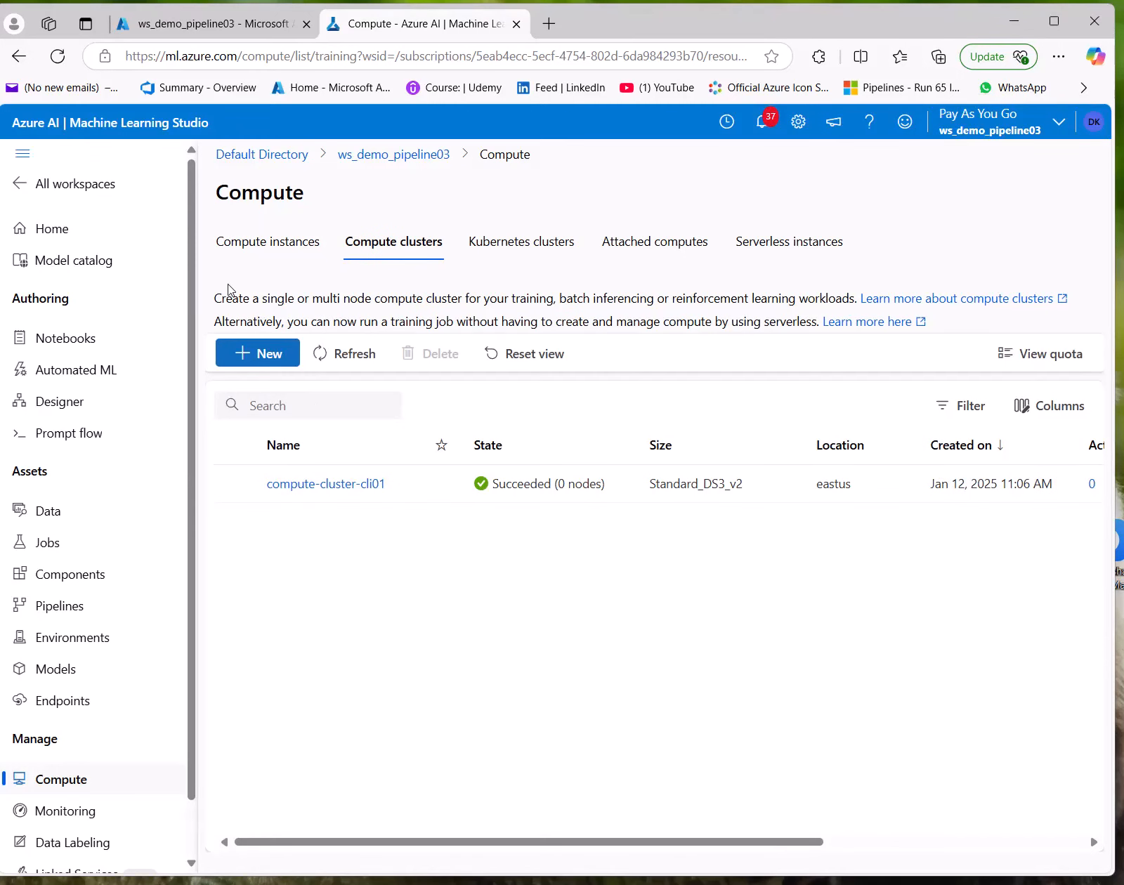
drag(215, 298, 422, 299)
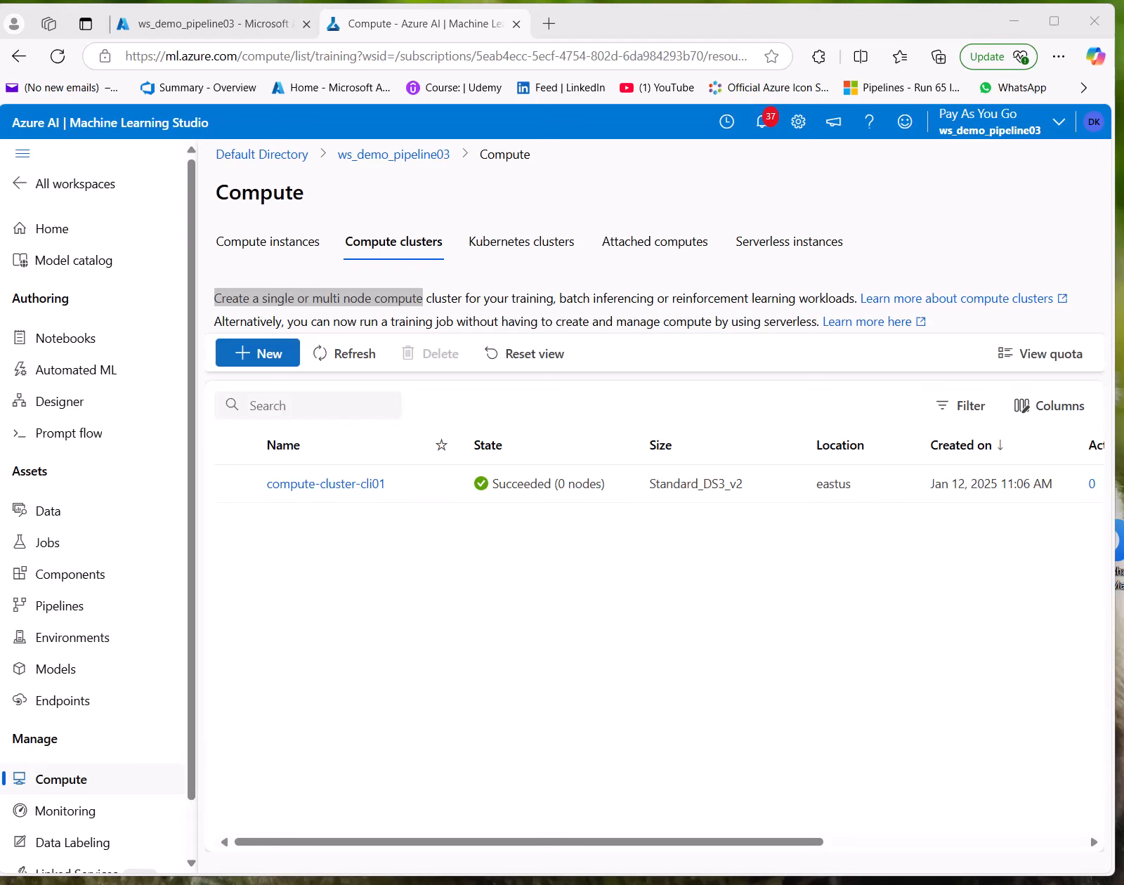
click(542, 291)
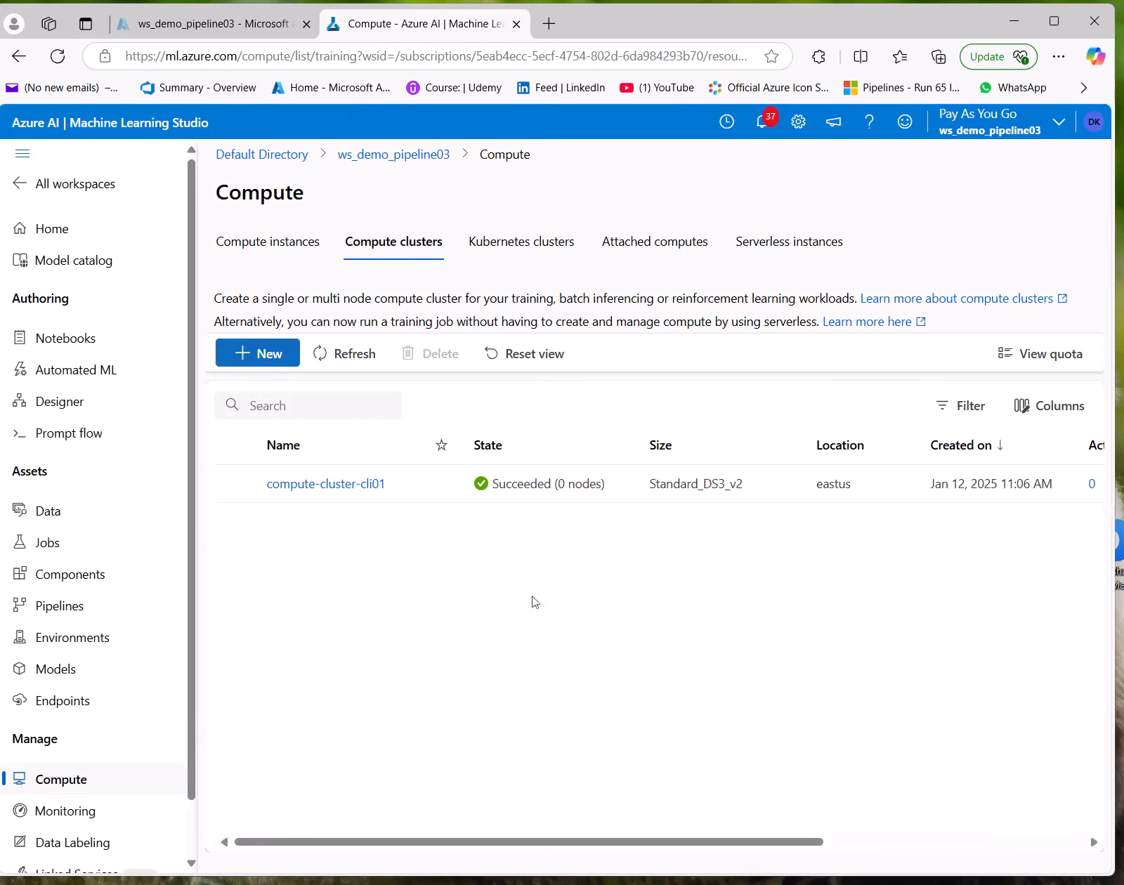
click(260, 247)
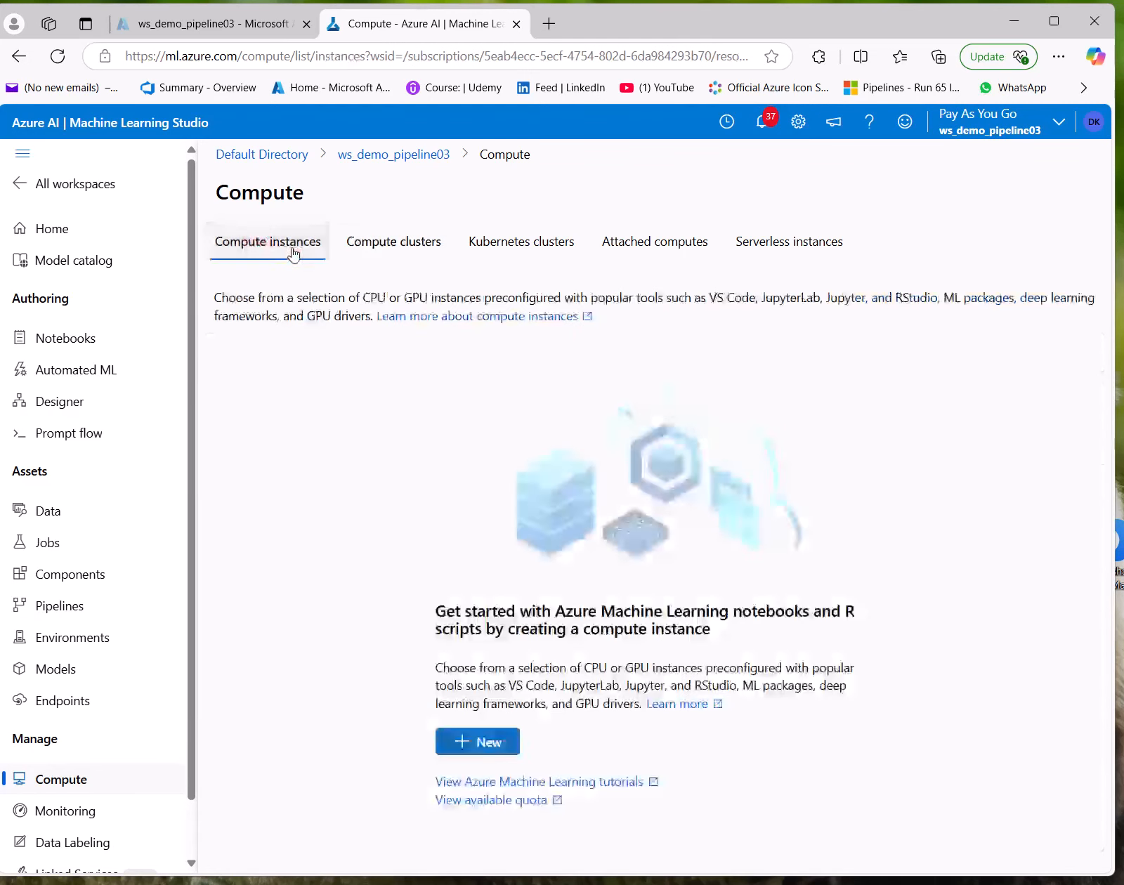
click(378, 251)
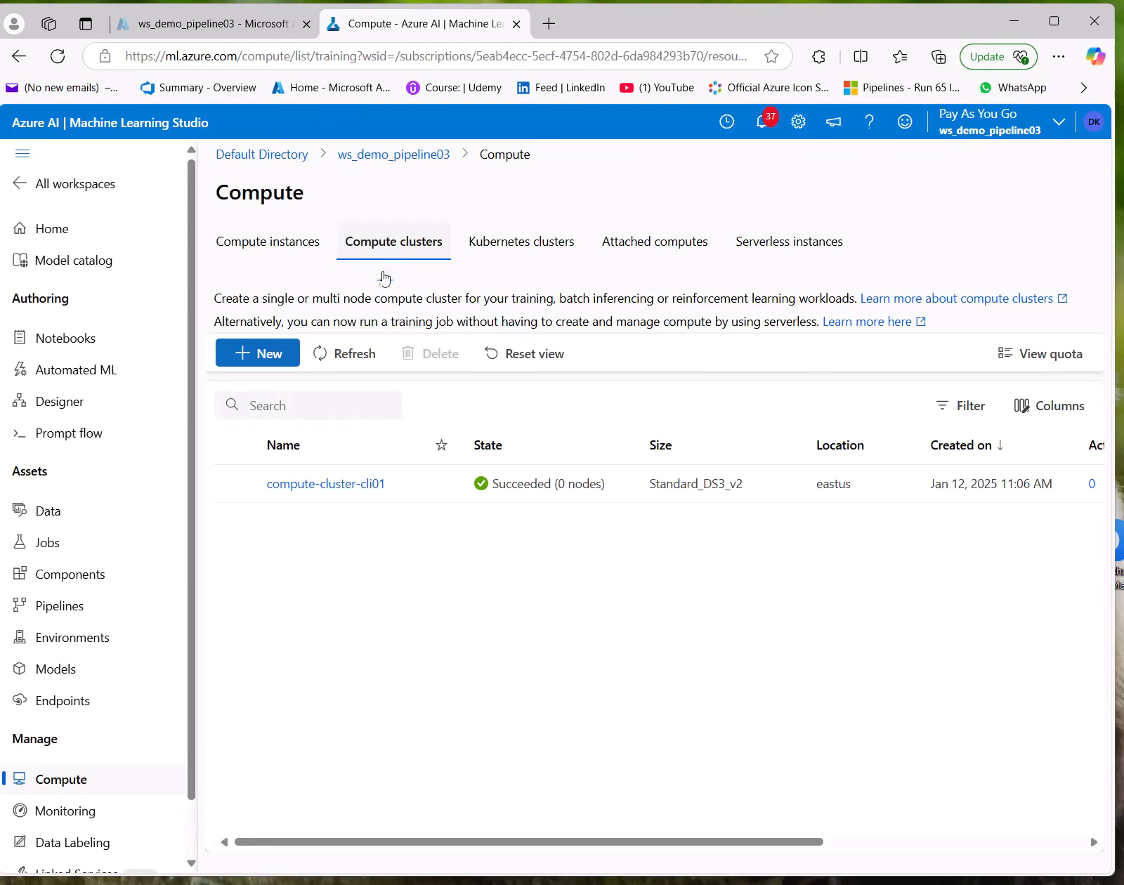
click(261, 246)
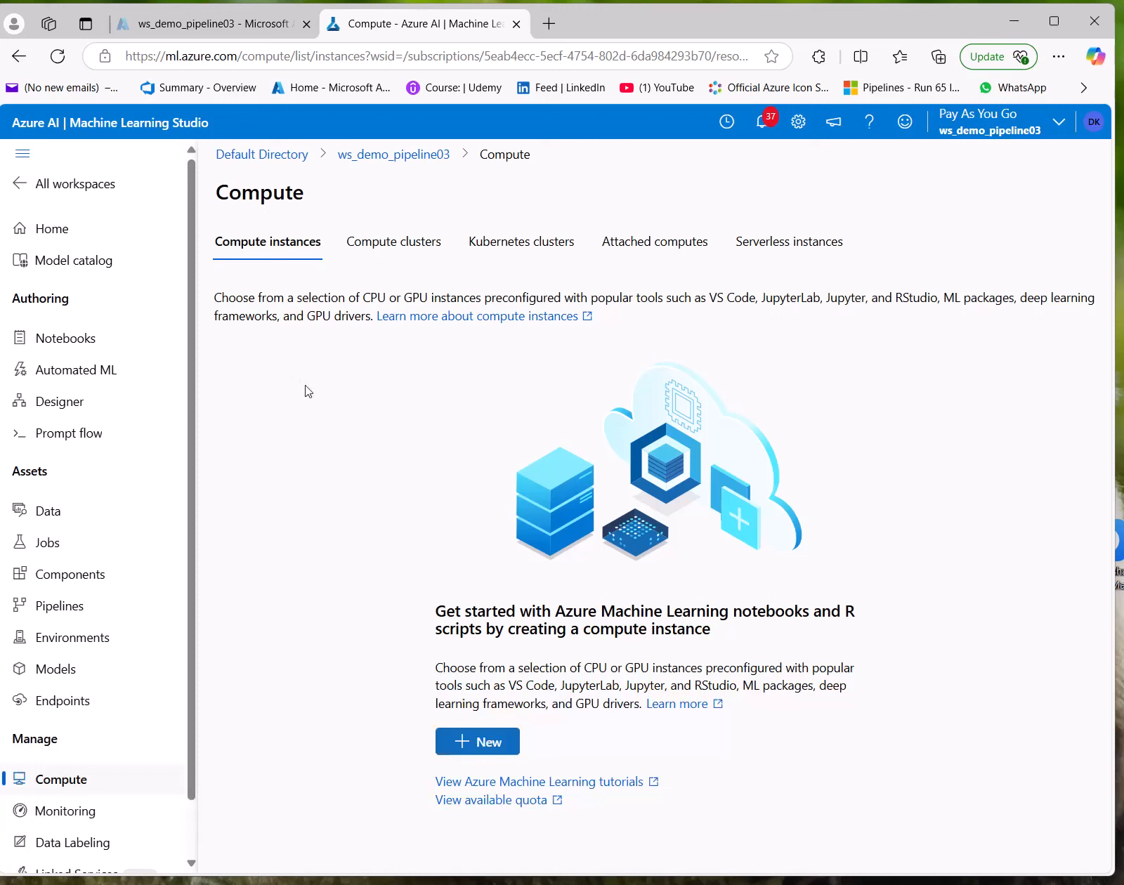
Step: Start creating a new compute cluster and review the locations available for its virtual machine
click(368, 242)
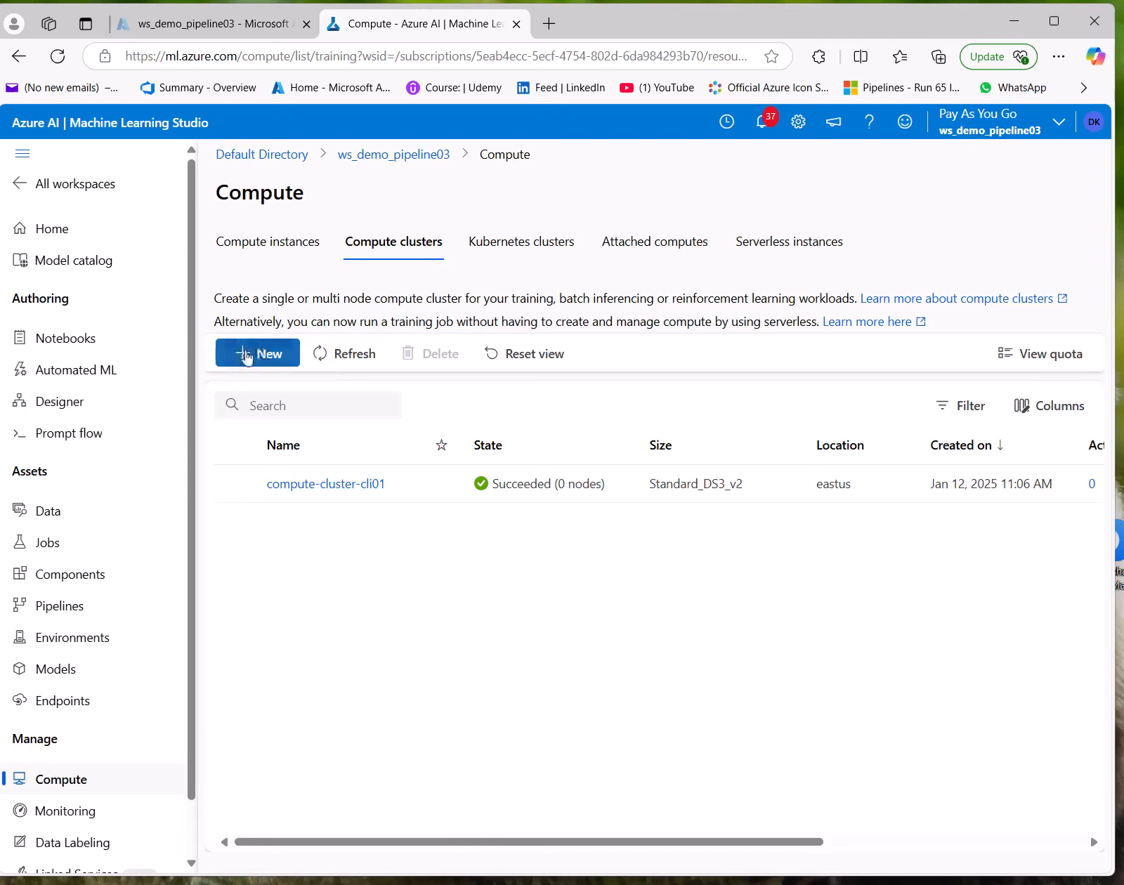
click(262, 356)
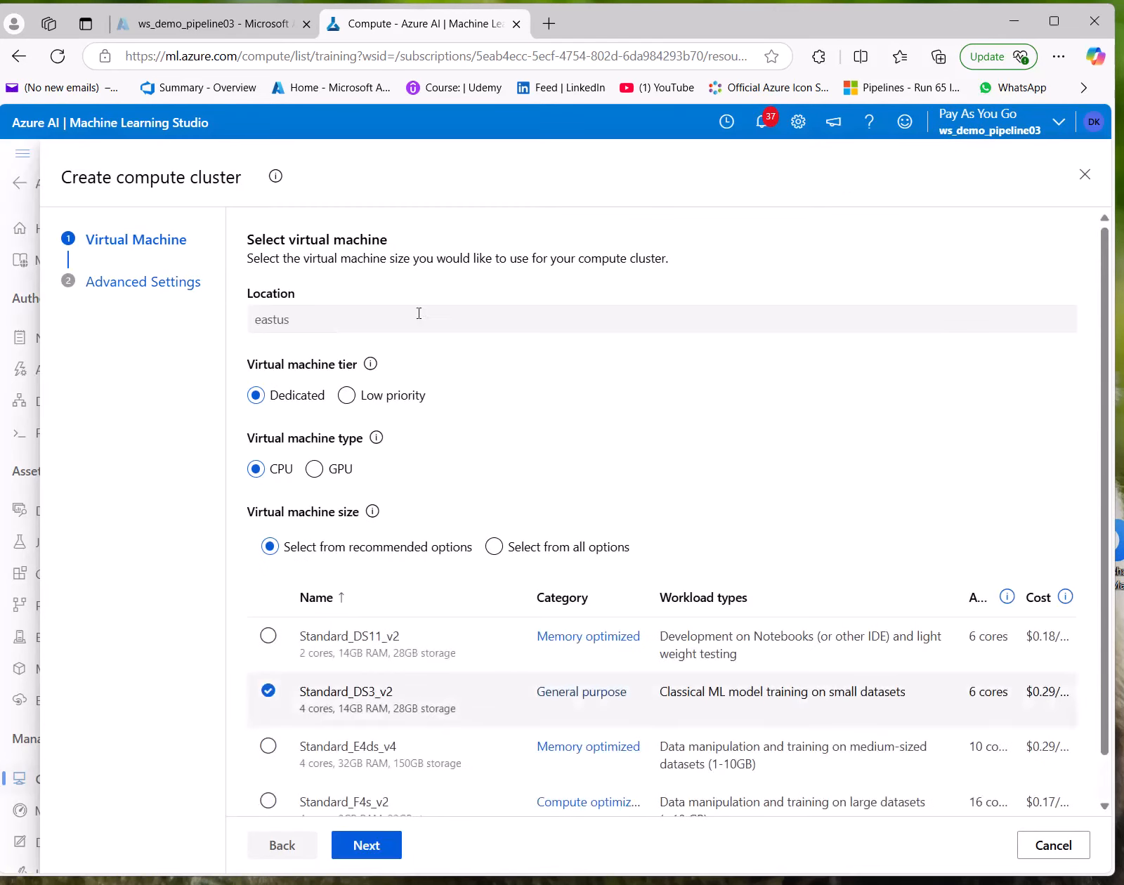
scroll(450, 355, down, 1)
scroll(324, 315, up, 1)
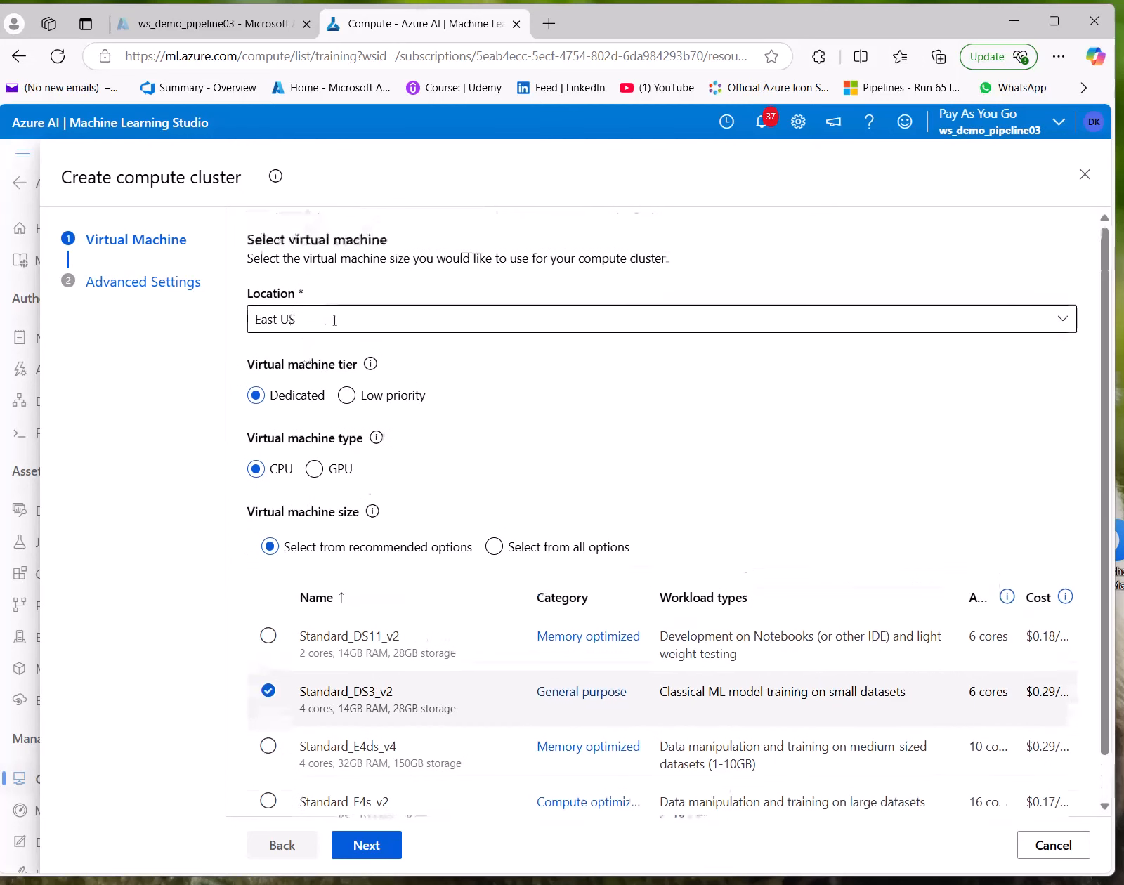
click(350, 324)
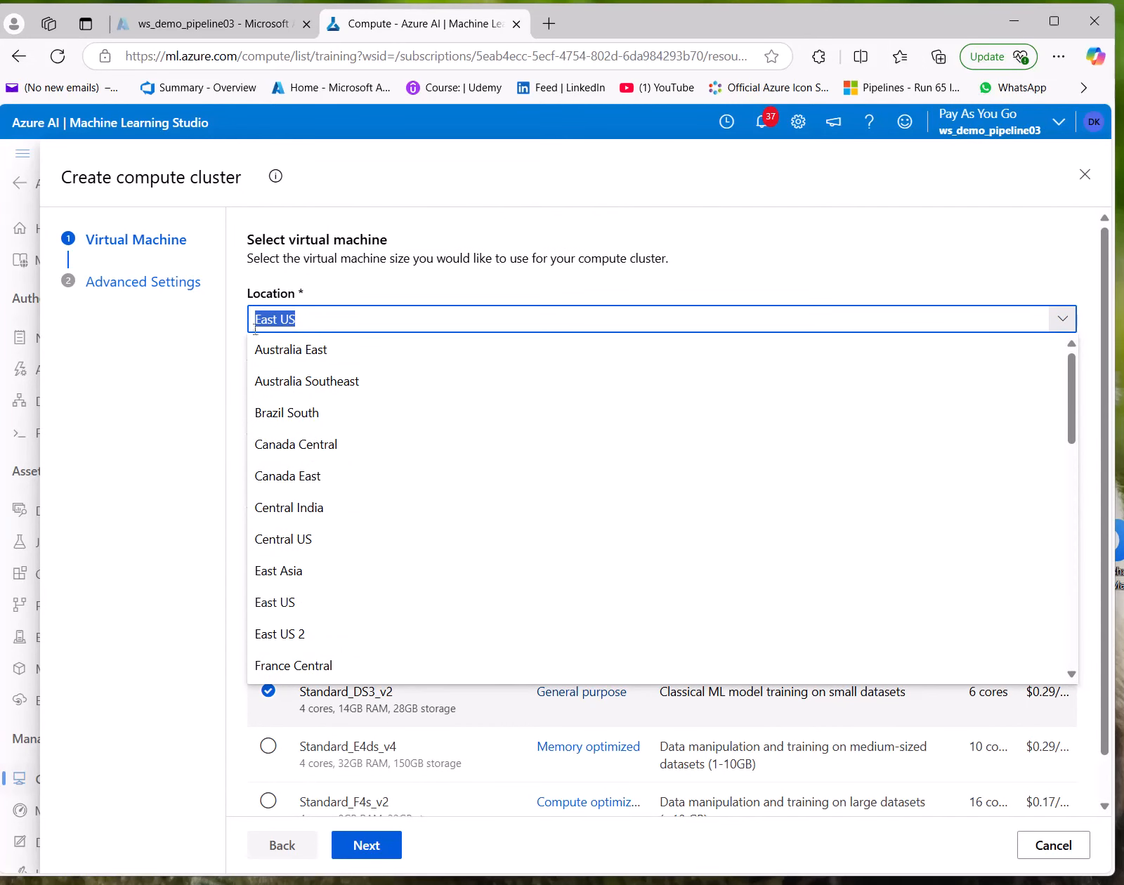
click(183, 336)
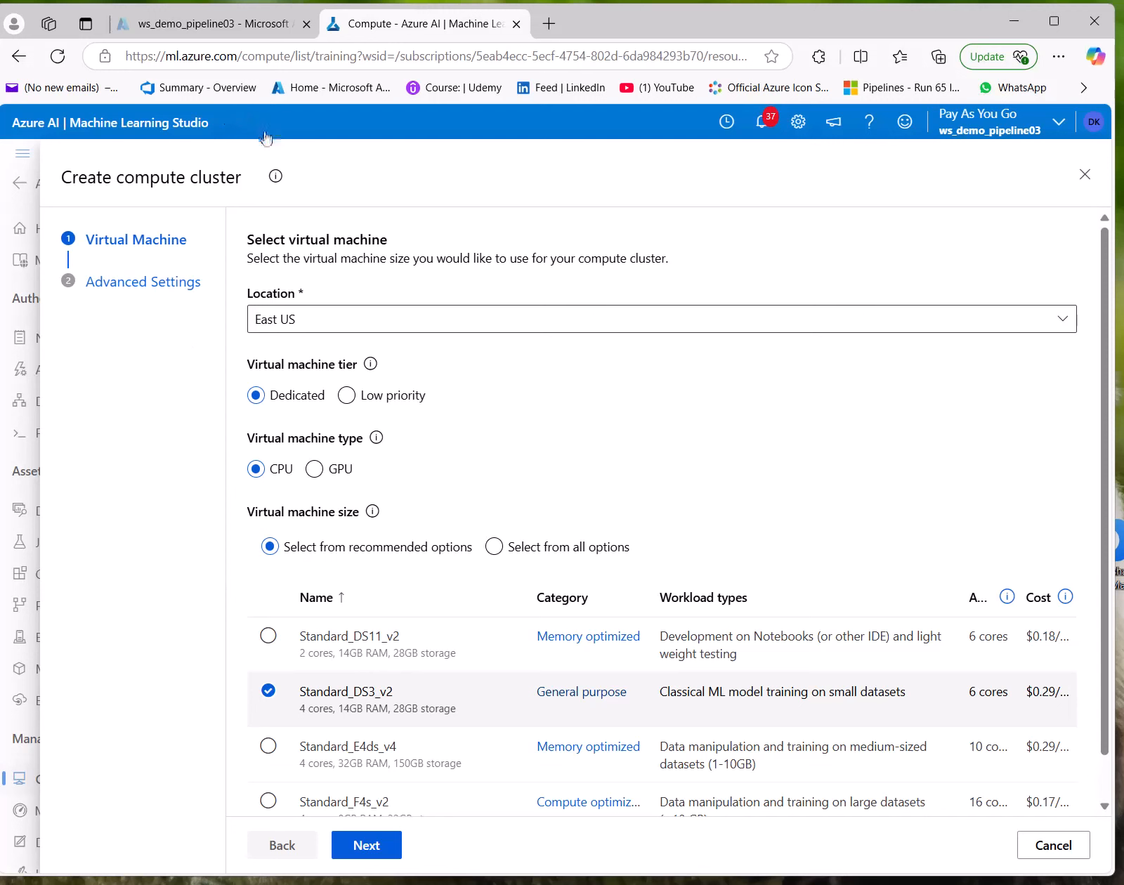
Step: Look up the location of the ws_demo_pipeline03 workspace in the Azure portal in a separate browser tab and return to the cluster form
click(548, 23)
click(313, 89)
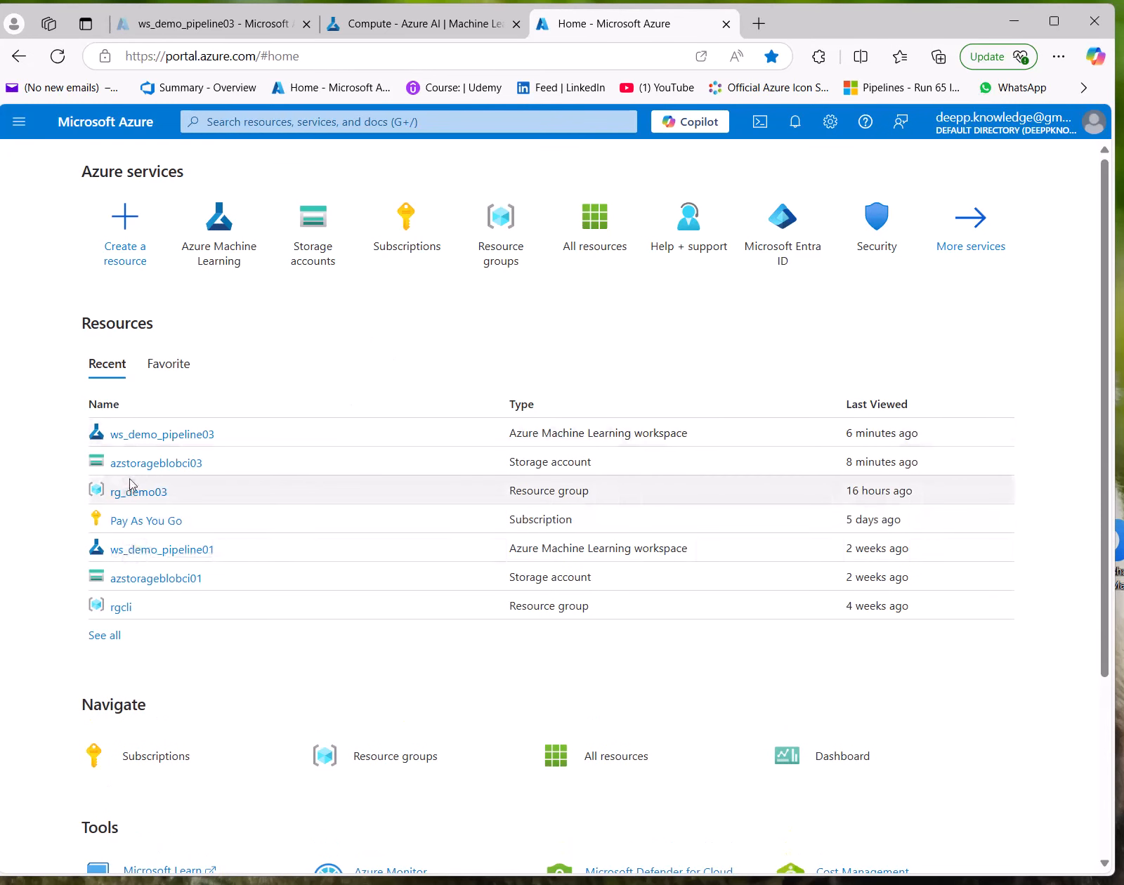
click(137, 441)
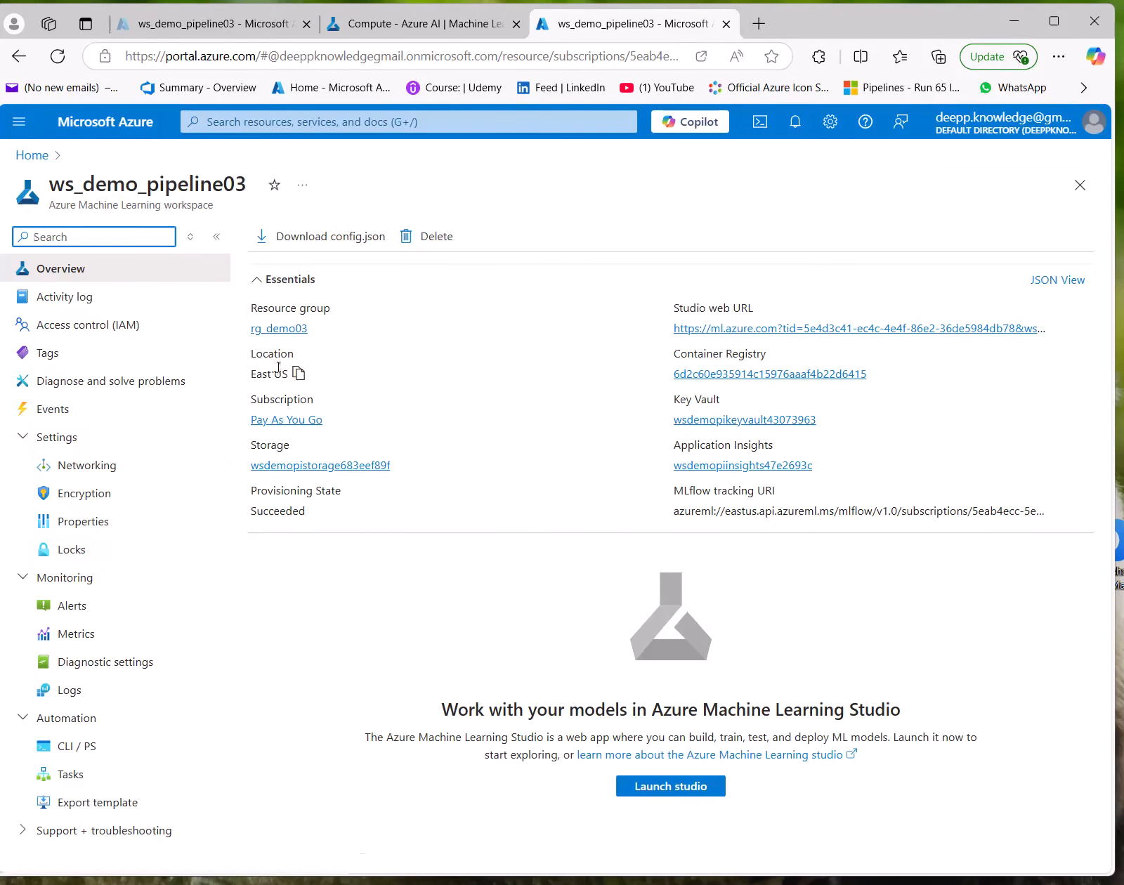
drag(249, 377, 290, 377)
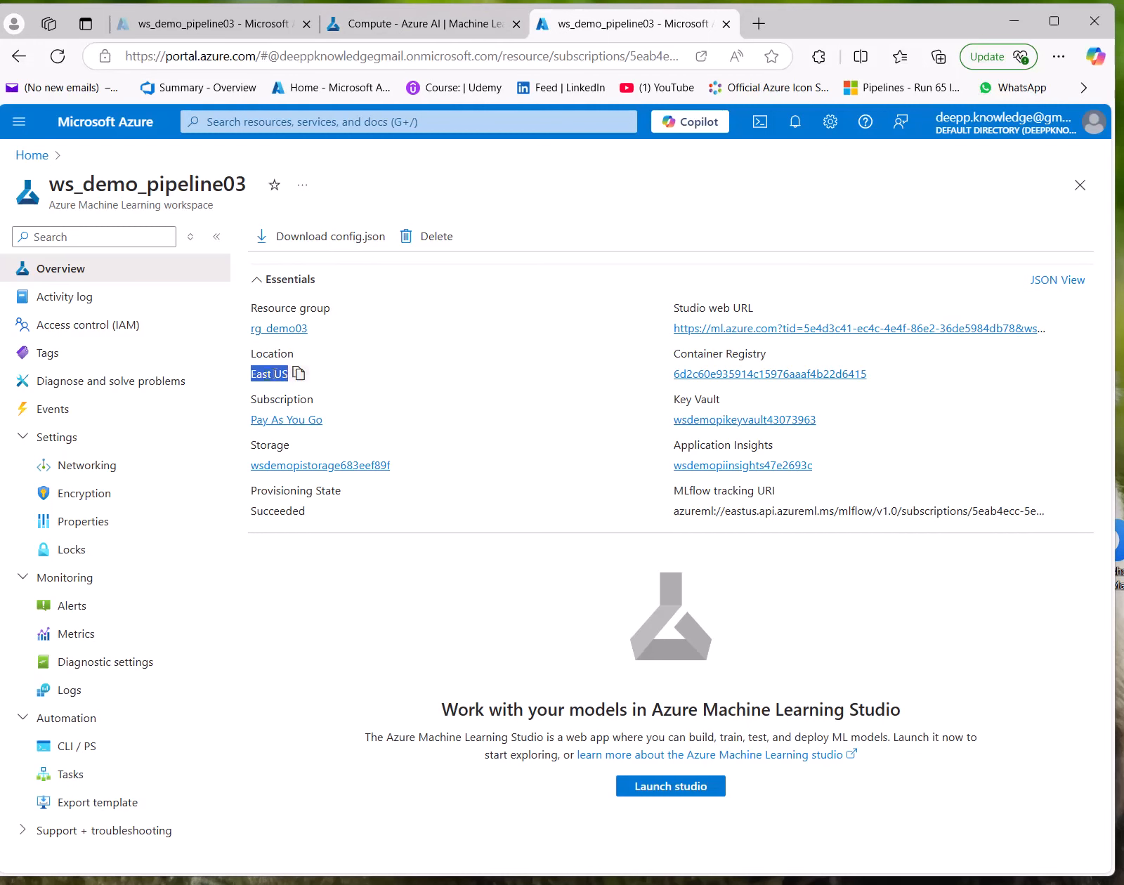
click(358, 23)
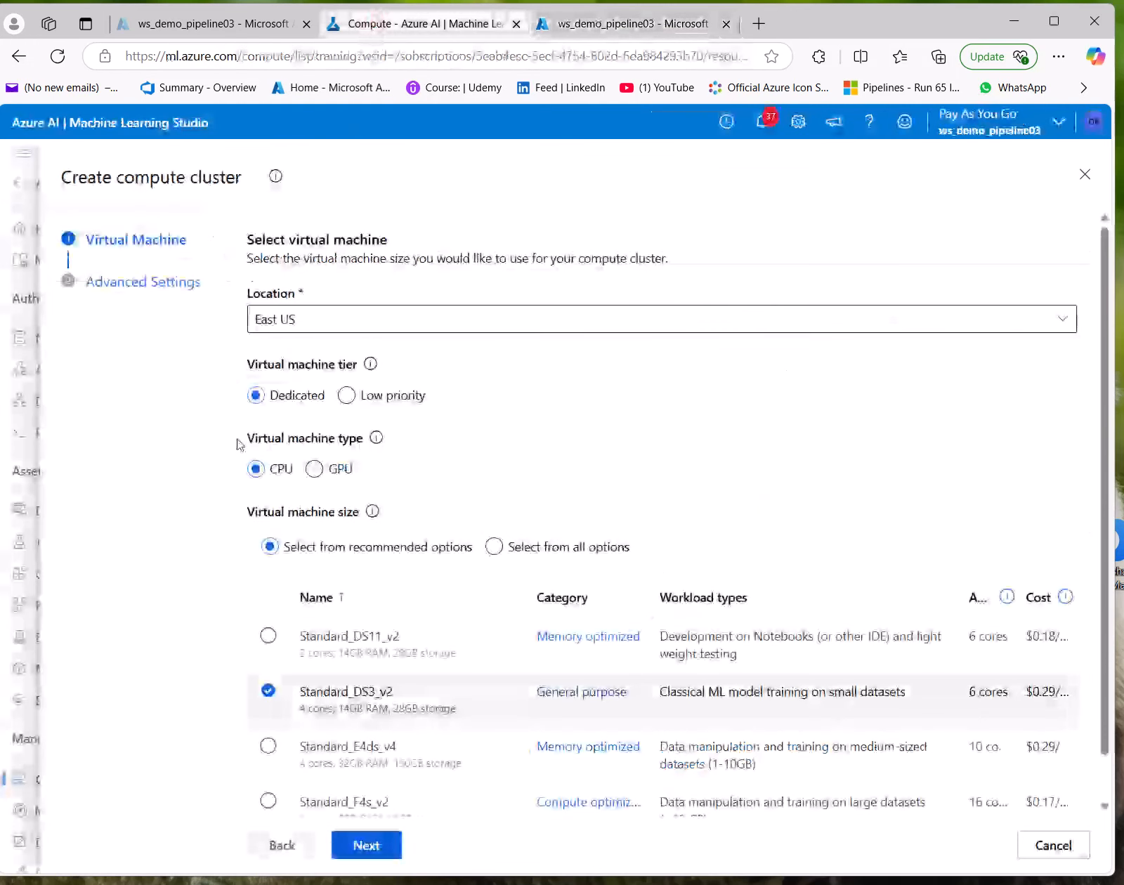
Step: Widen the browser window and narrow the available quota and category columns of the virtual machine size list
scroll(235, 441, down, 1)
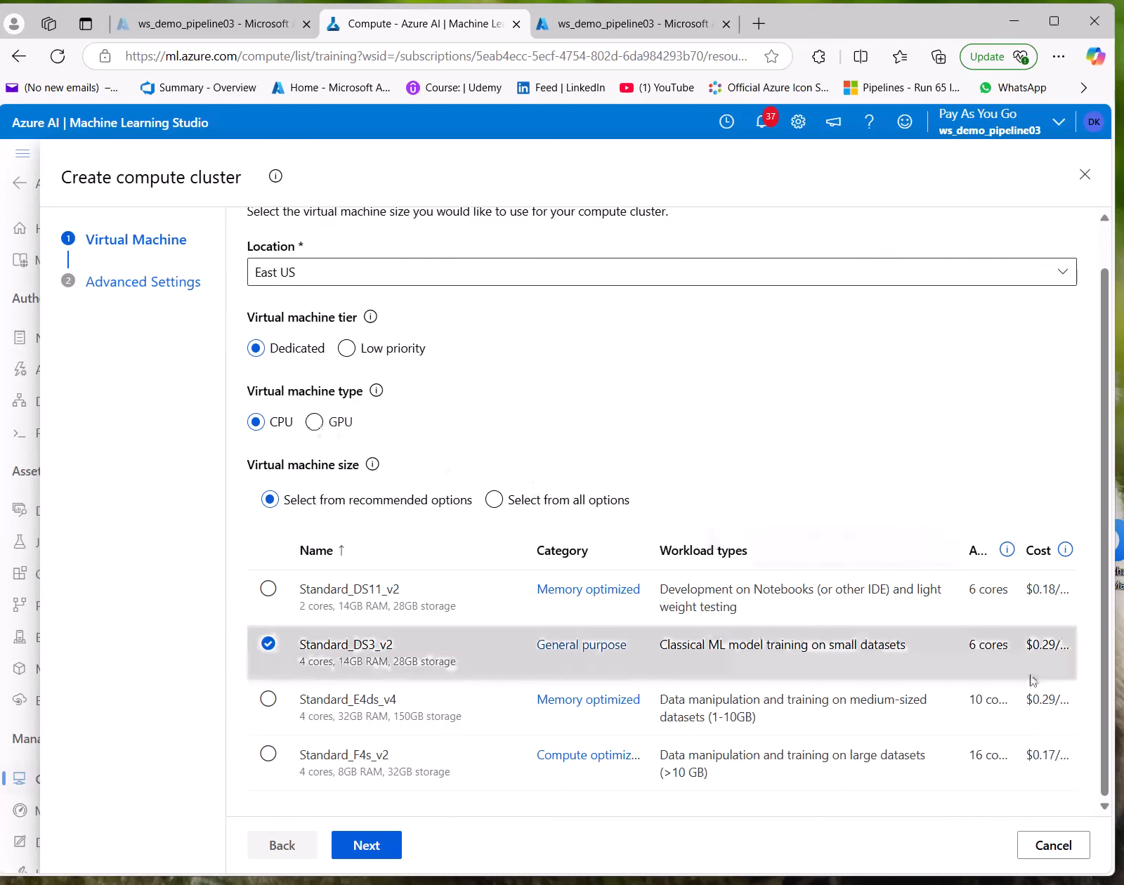
drag(1115, 549, 1123, 549)
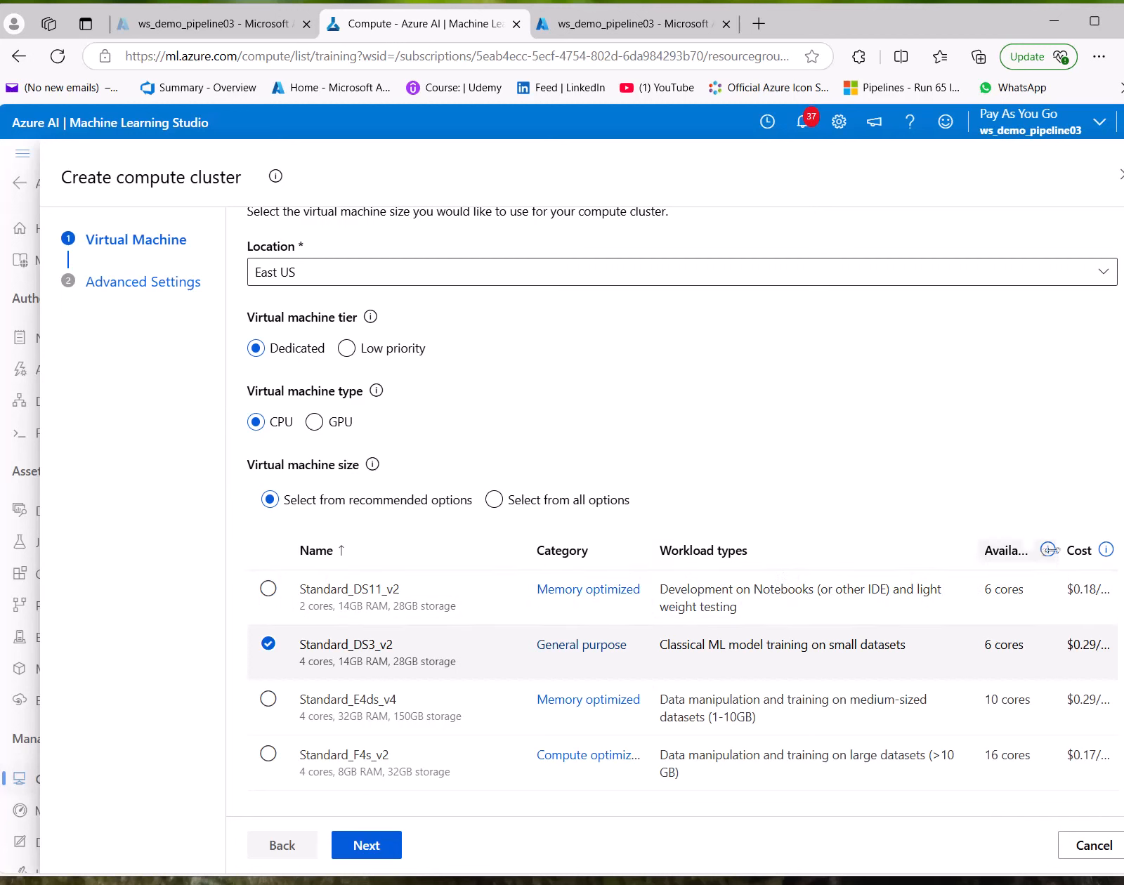
drag(1049, 550, 854, 537)
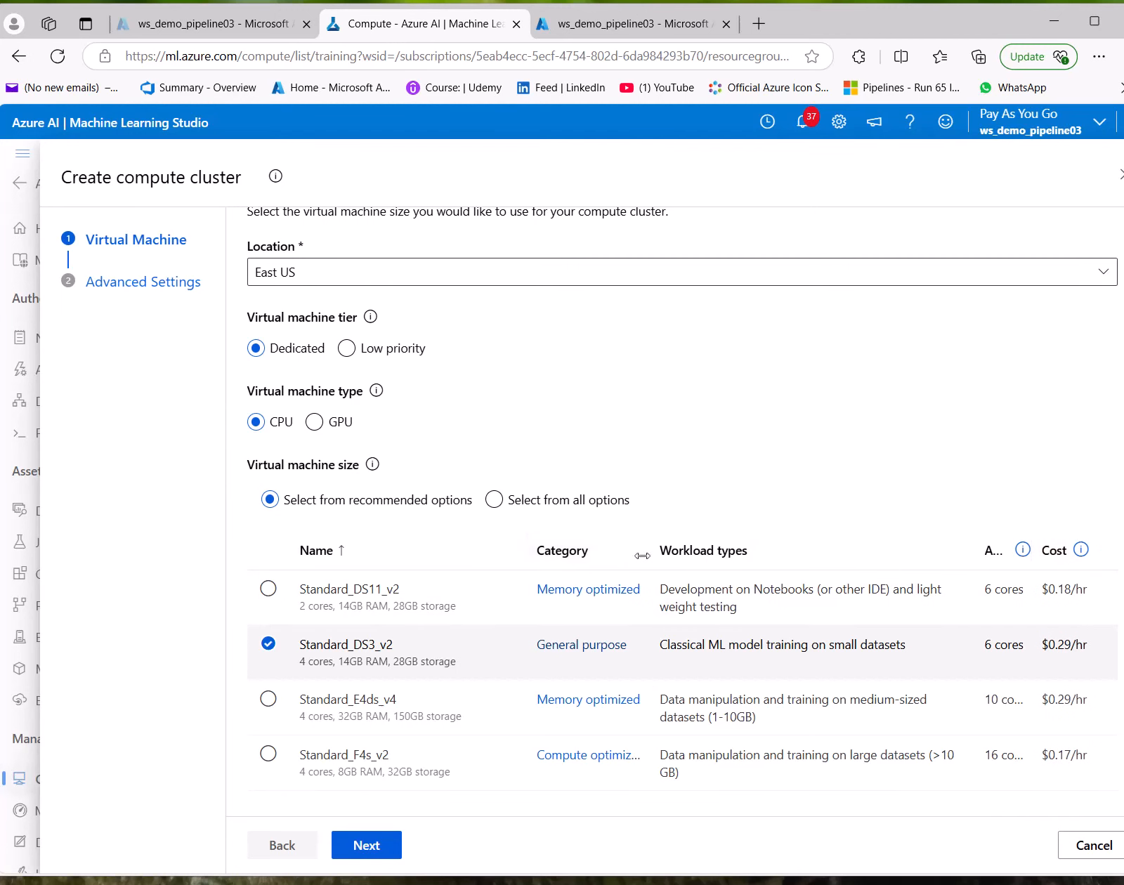
drag(646, 554, 482, 550)
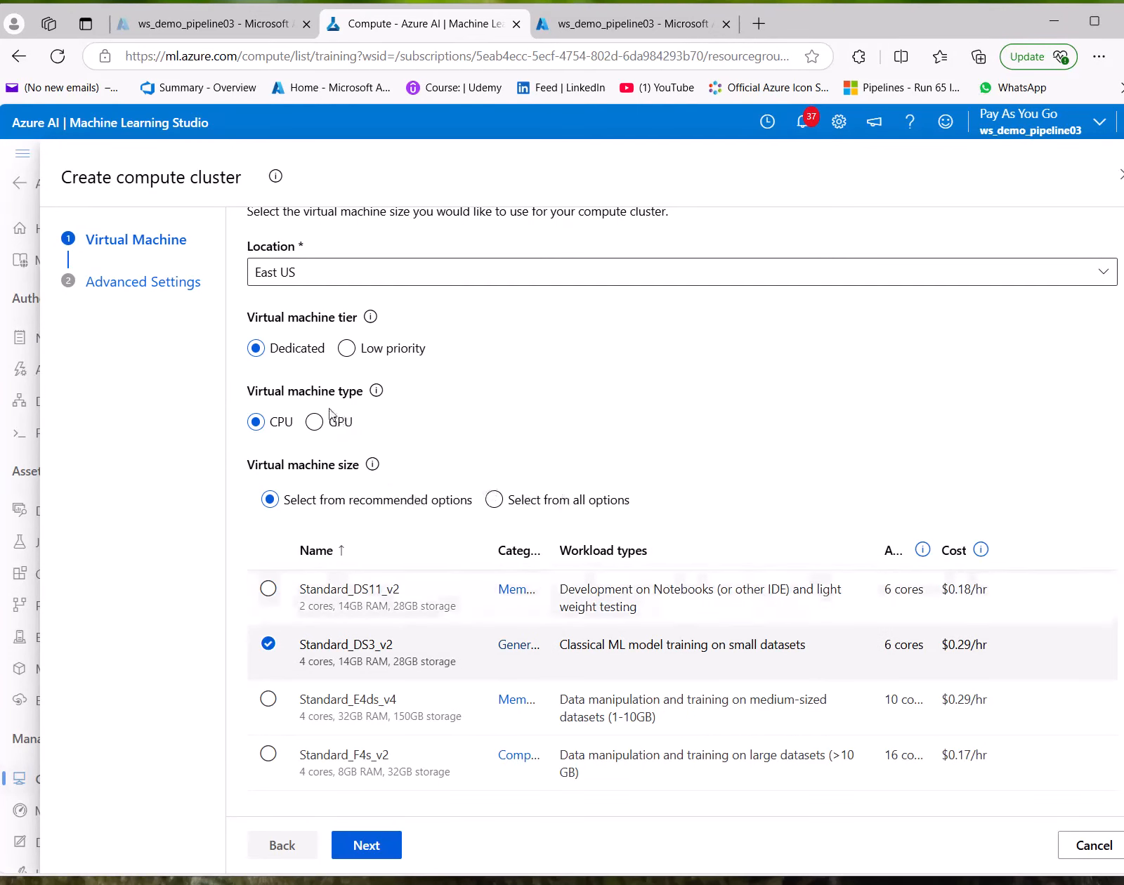
Step: Review the GPU virtual machine sizes with their quota and cost, and set the virtual machine type back to CPU
click(316, 428)
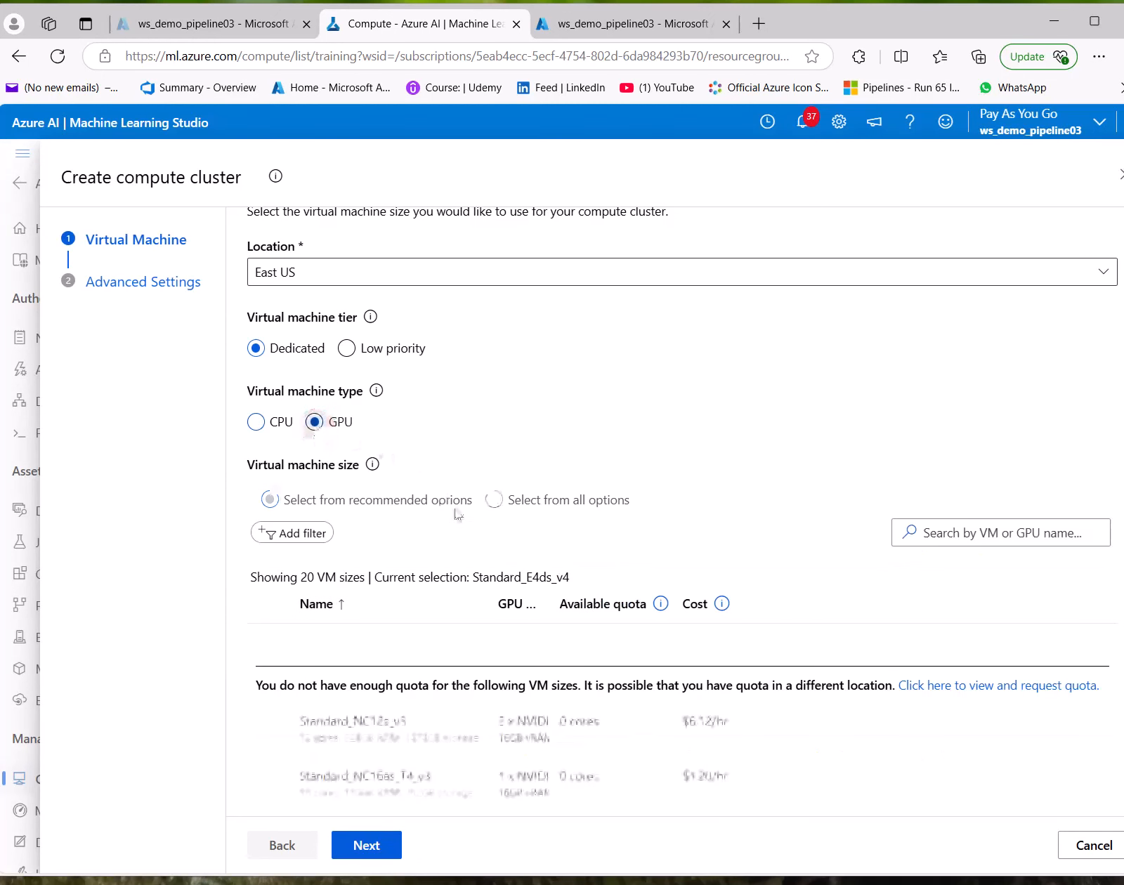
scroll(627, 592, down, 5)
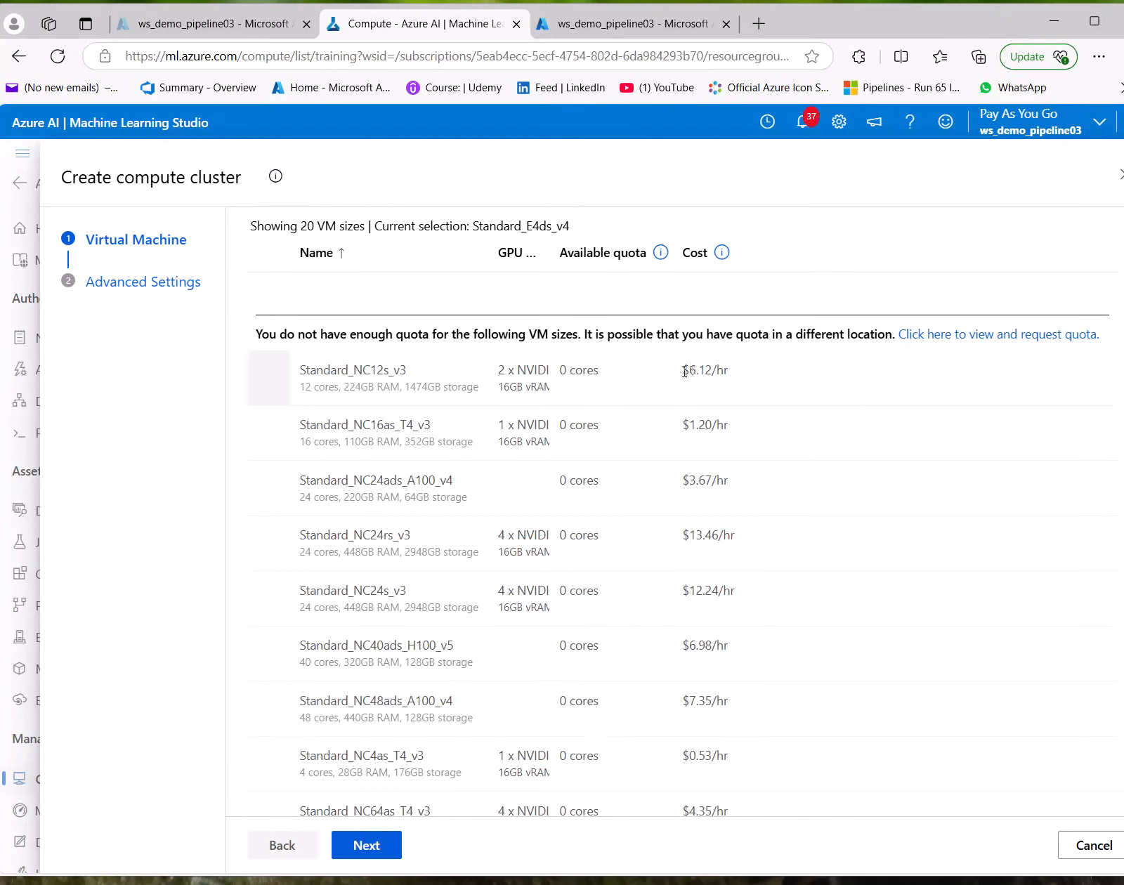
scroll(423, 387, up, 3)
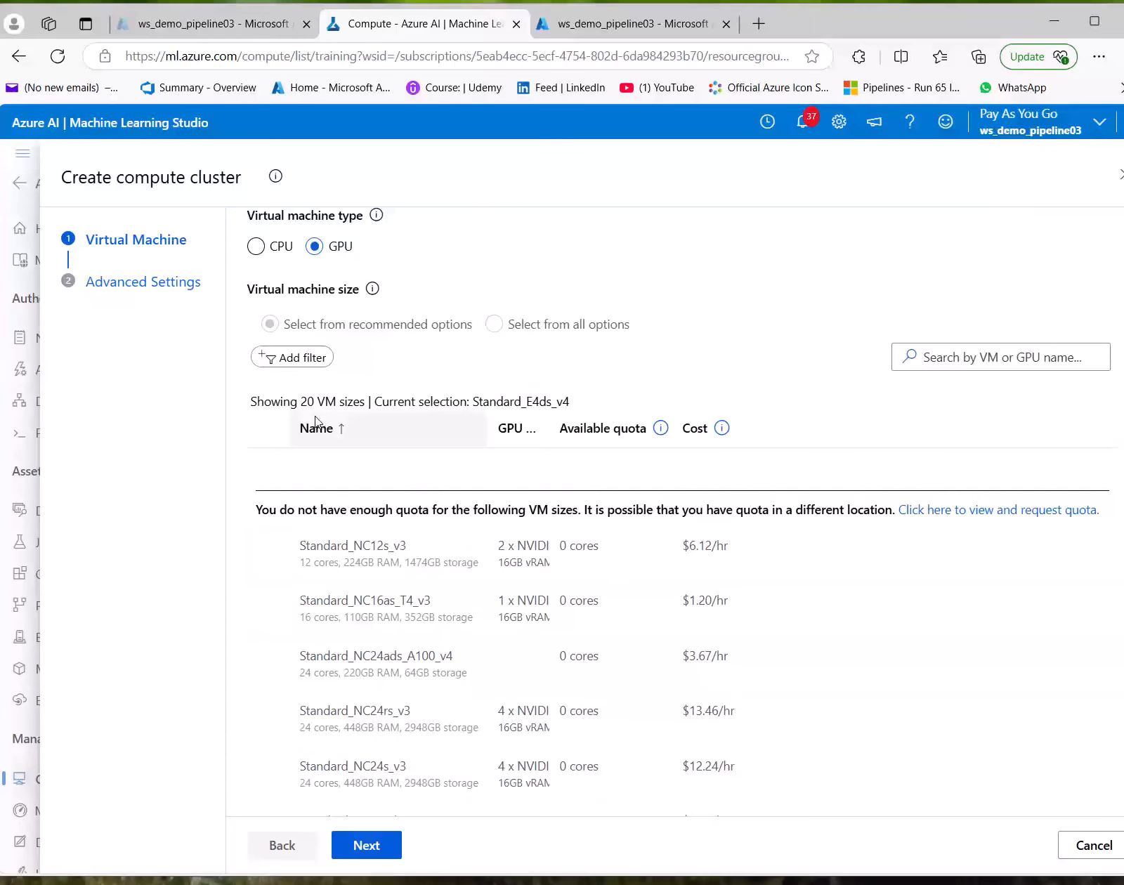
scroll(299, 343, up, 4)
click(257, 468)
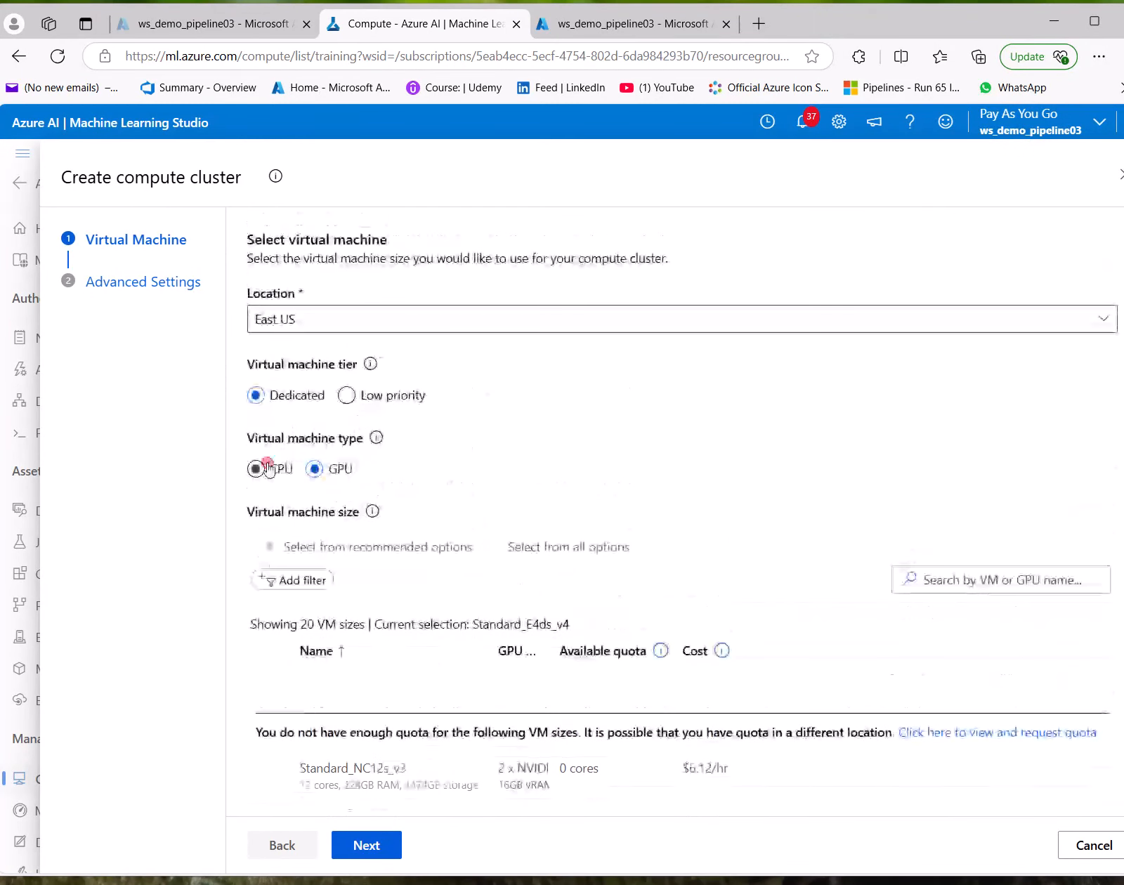
Step: Check the available quota and the cost details of the Standard_DS11_v2 size
scroll(238, 622, down, 1)
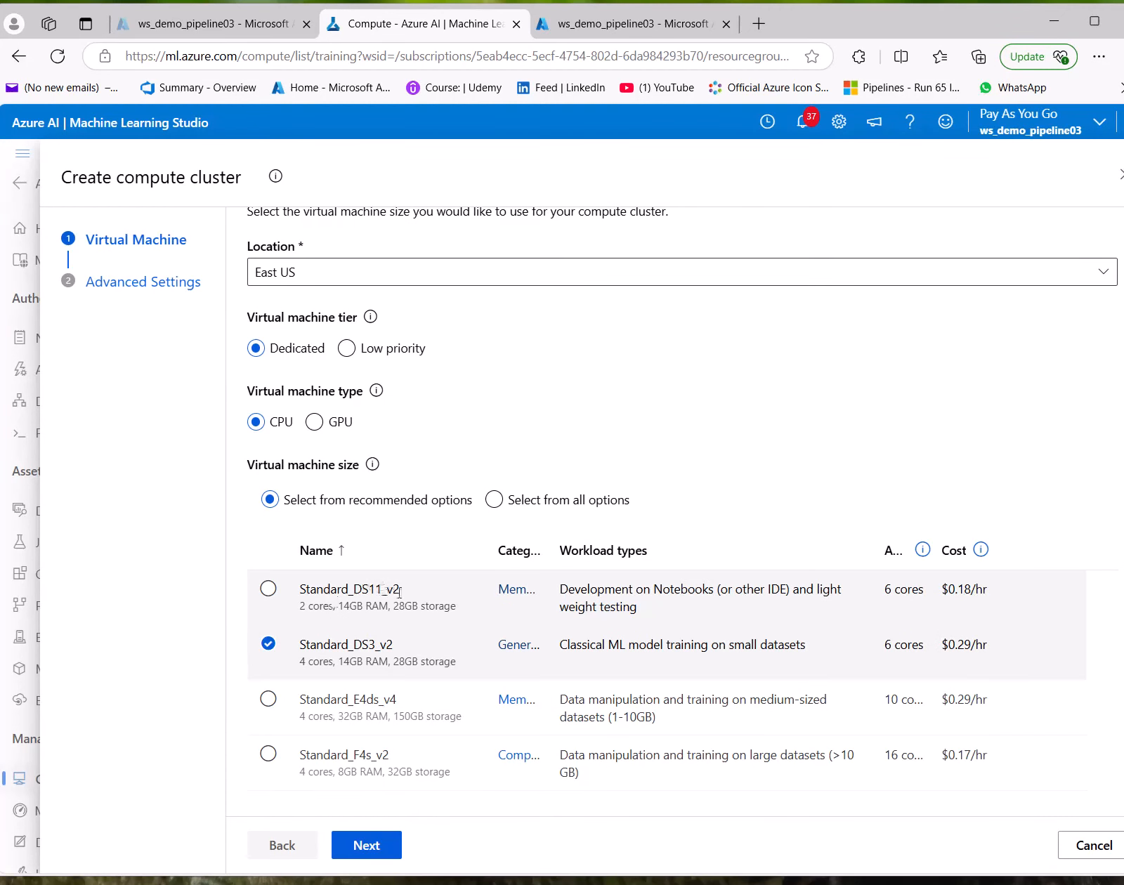
mouse_move(907, 592)
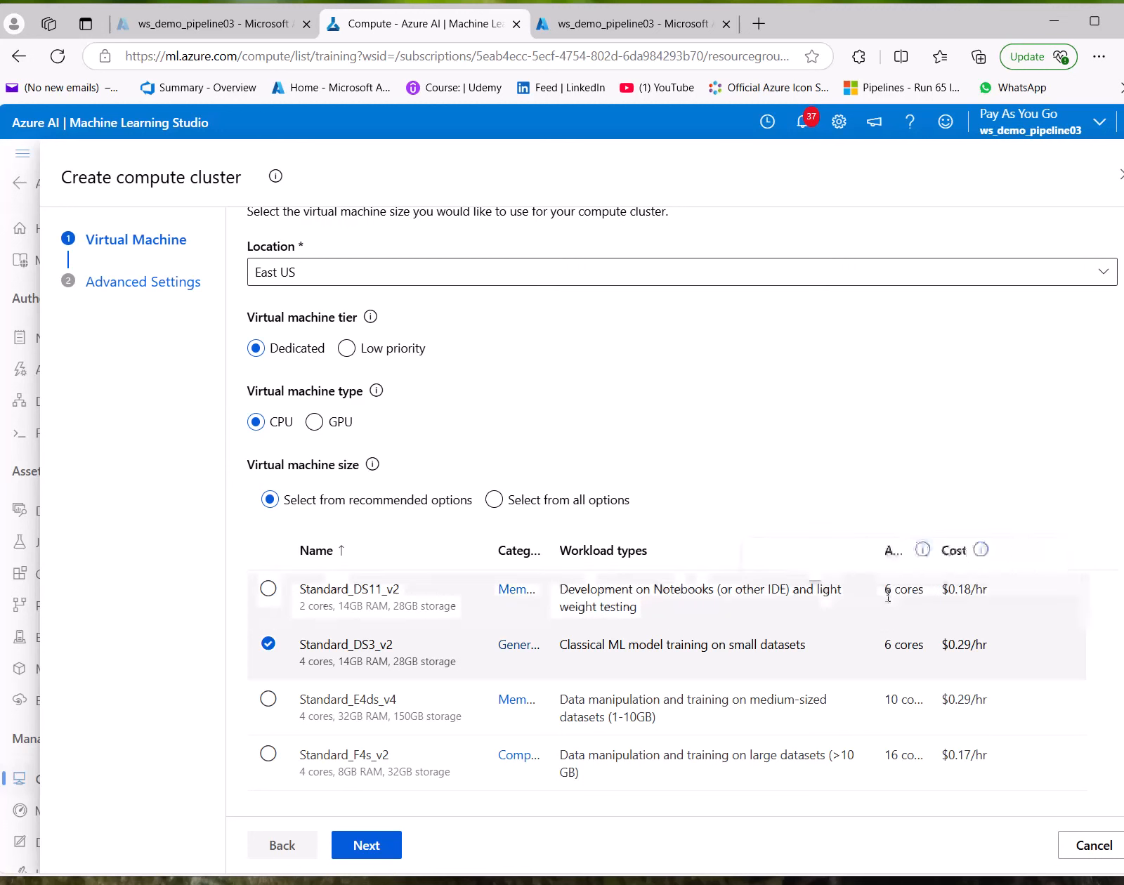
mouse_move(944, 590)
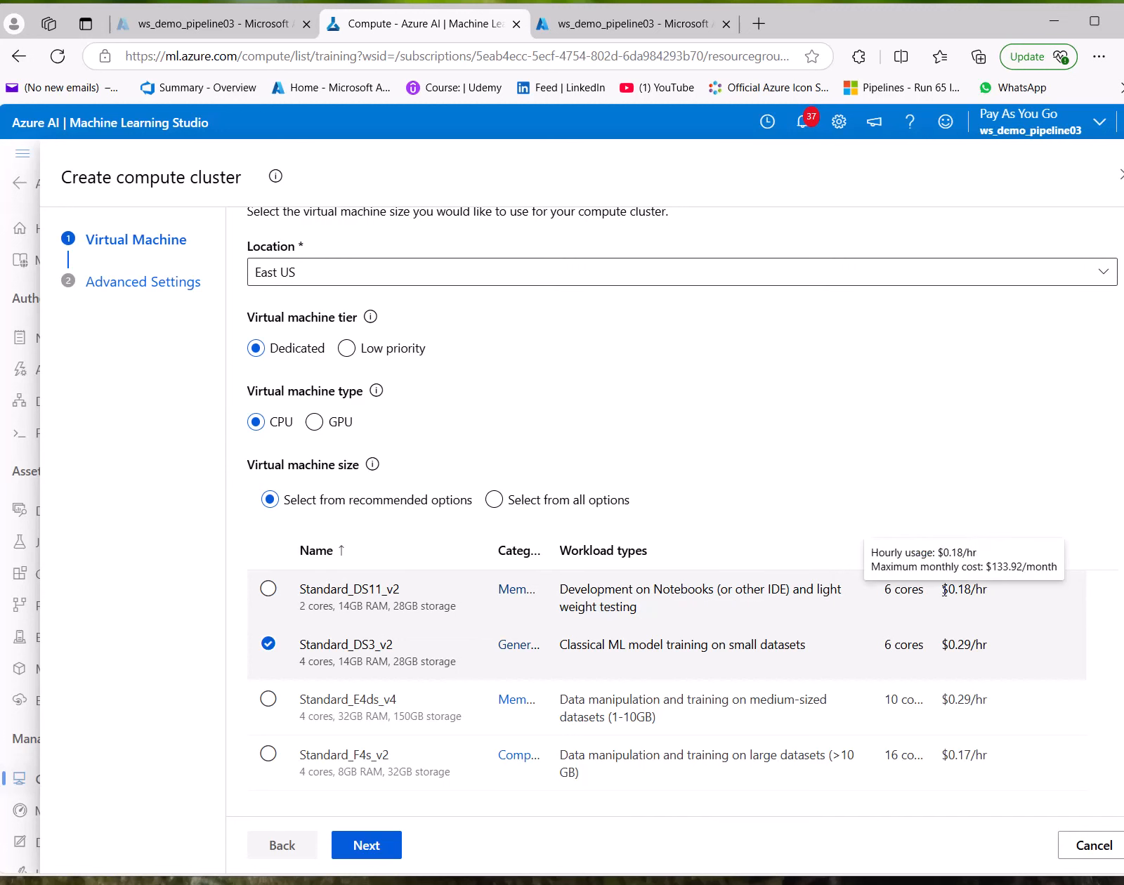
Step: Compare the workload types, available quota and cost of the recommended CPU virtual machine sizes
click(881, 592)
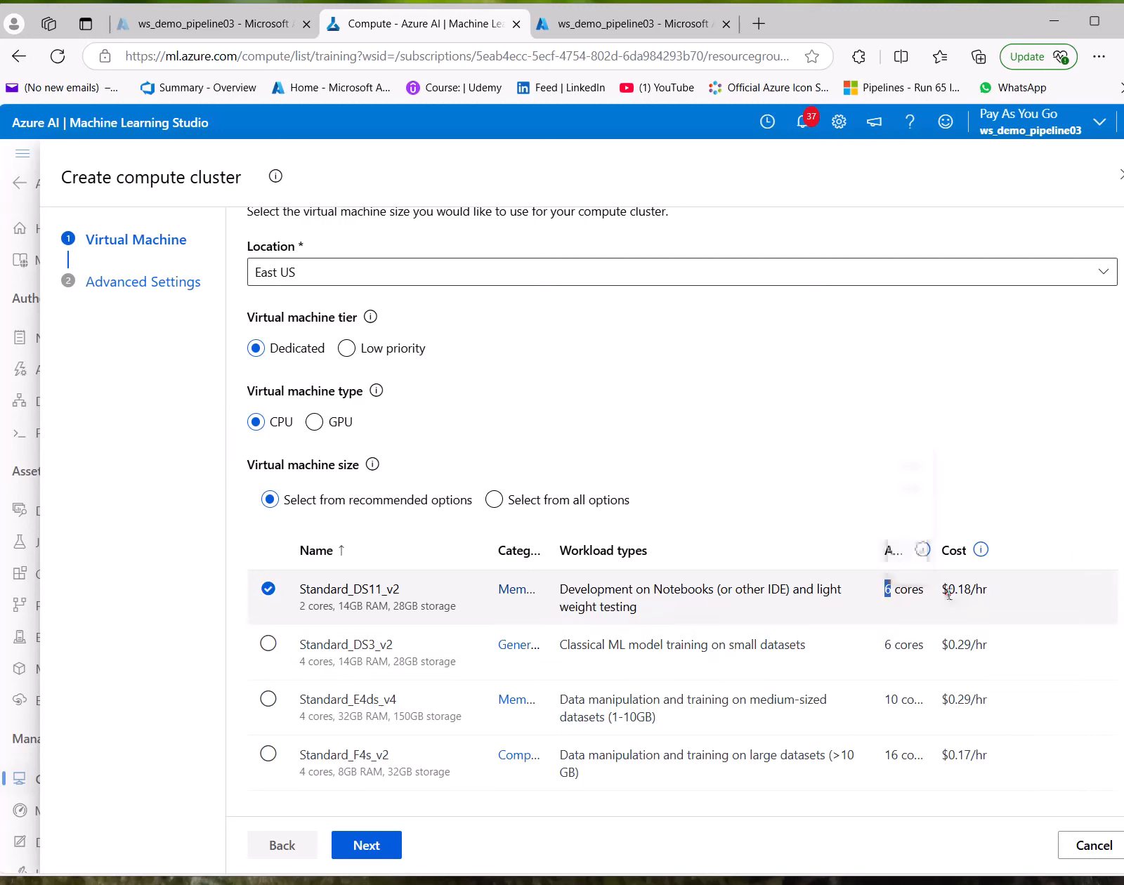
drag(948, 590, 979, 596)
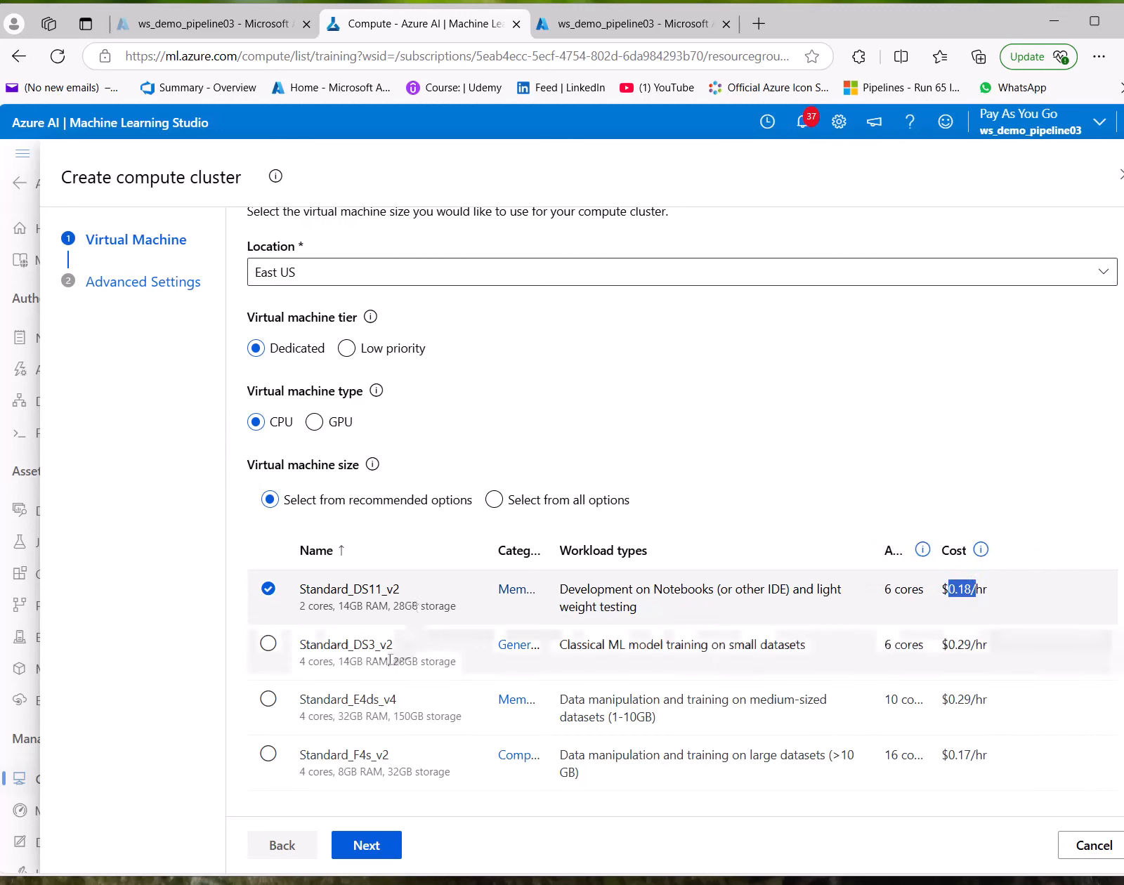
click(359, 657)
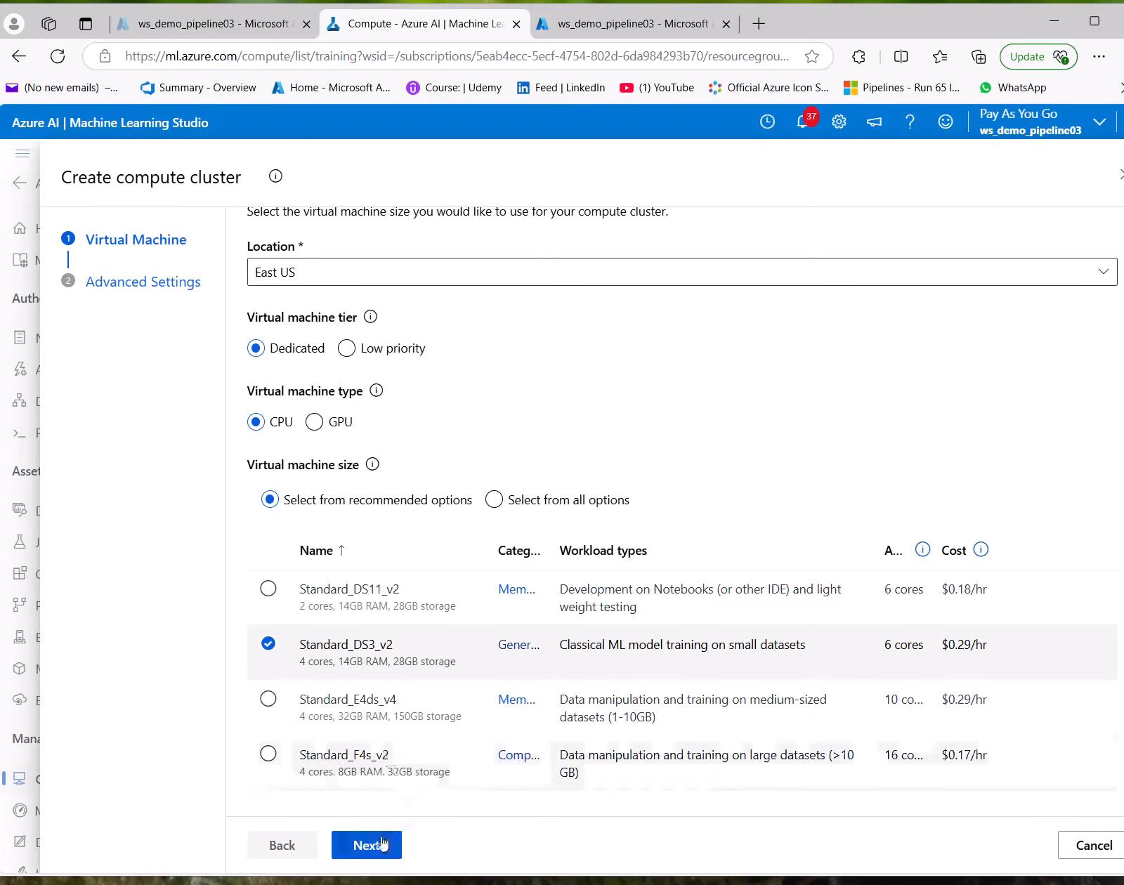
drag(582, 644, 806, 645)
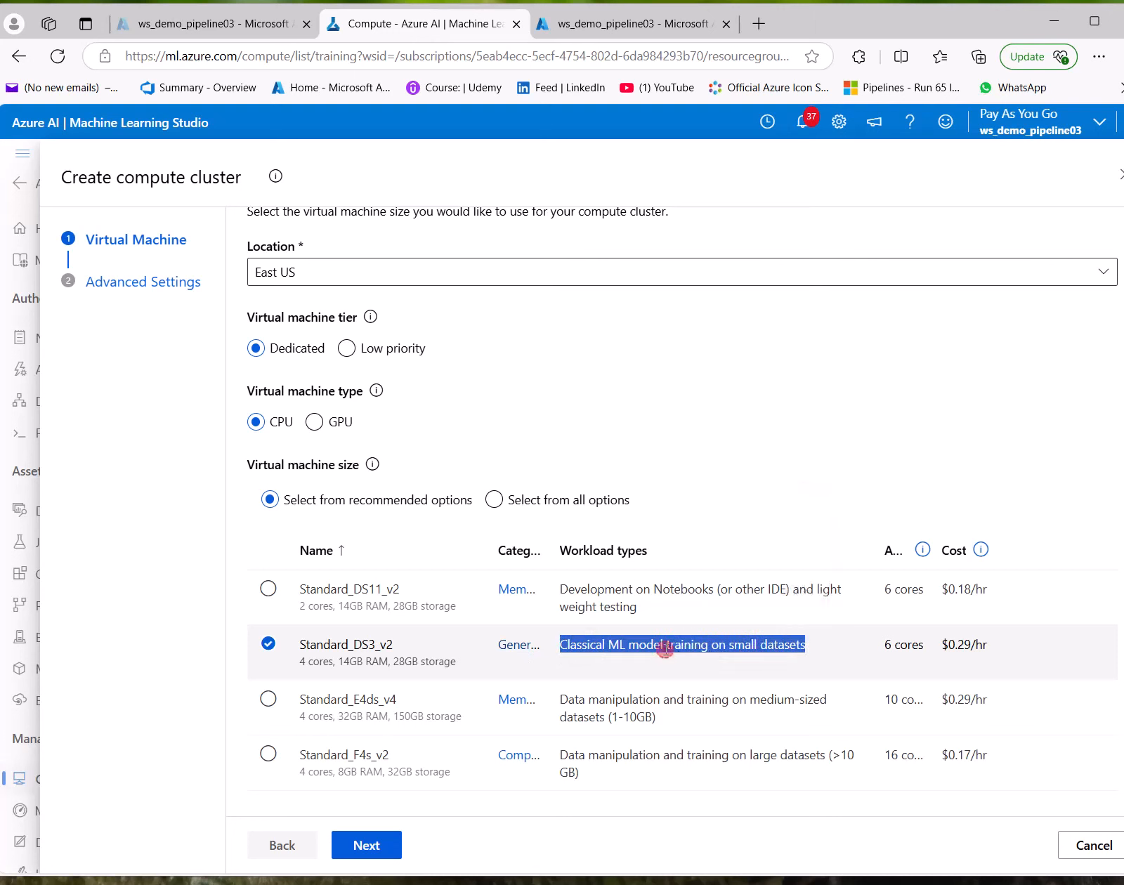
click(744, 642)
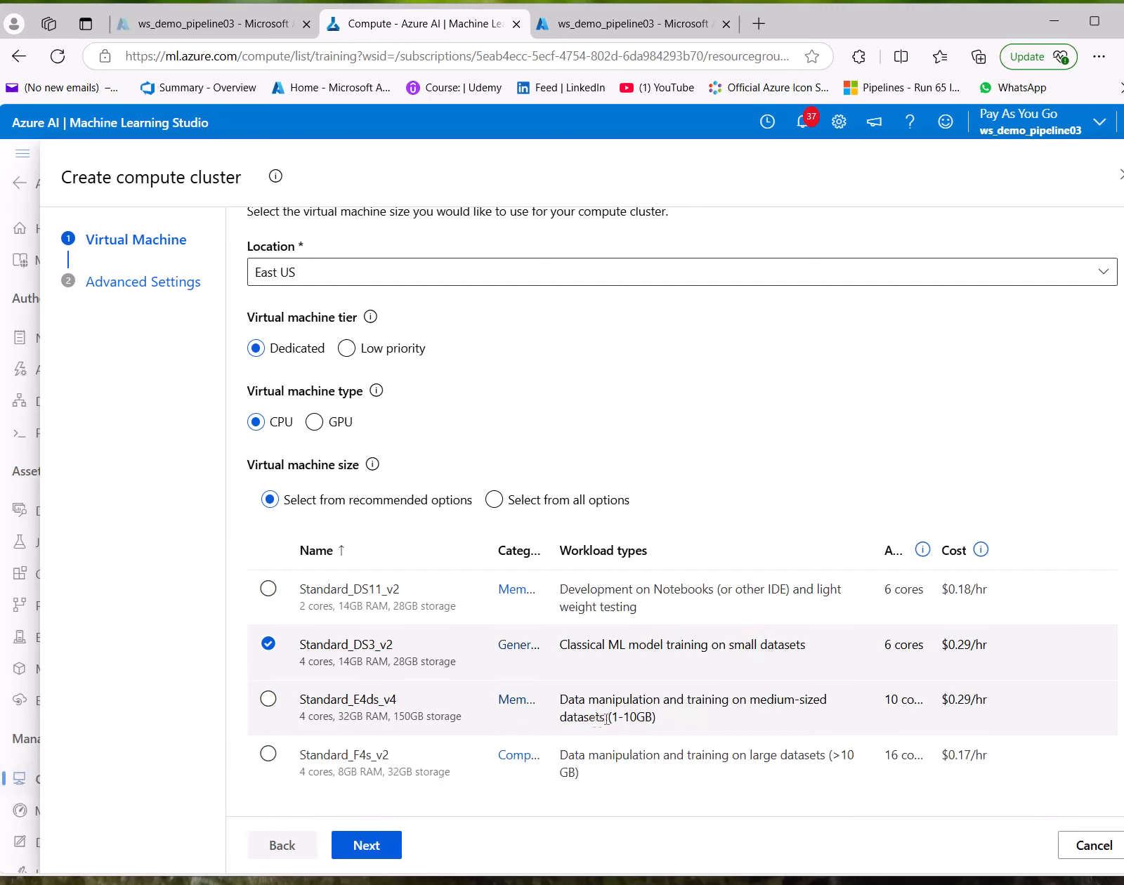
drag(614, 718, 644, 718)
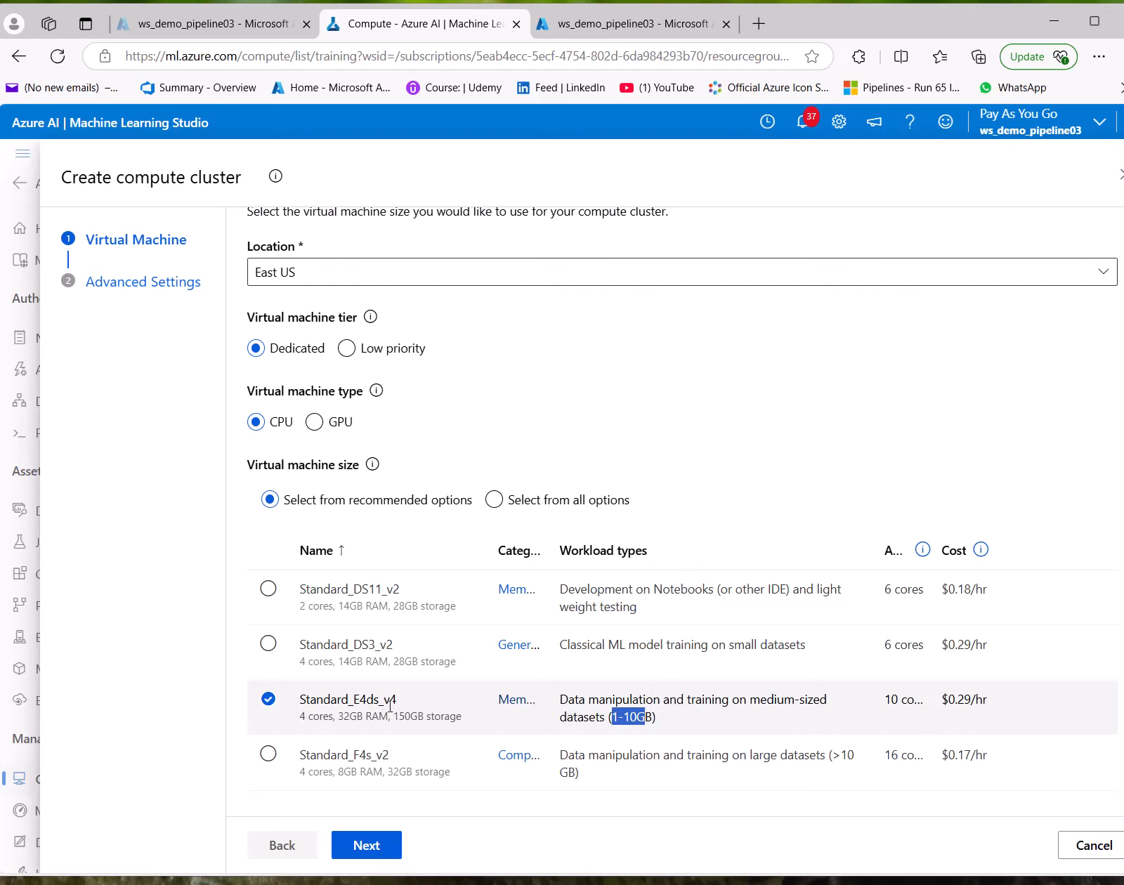
drag(695, 755, 654, 756)
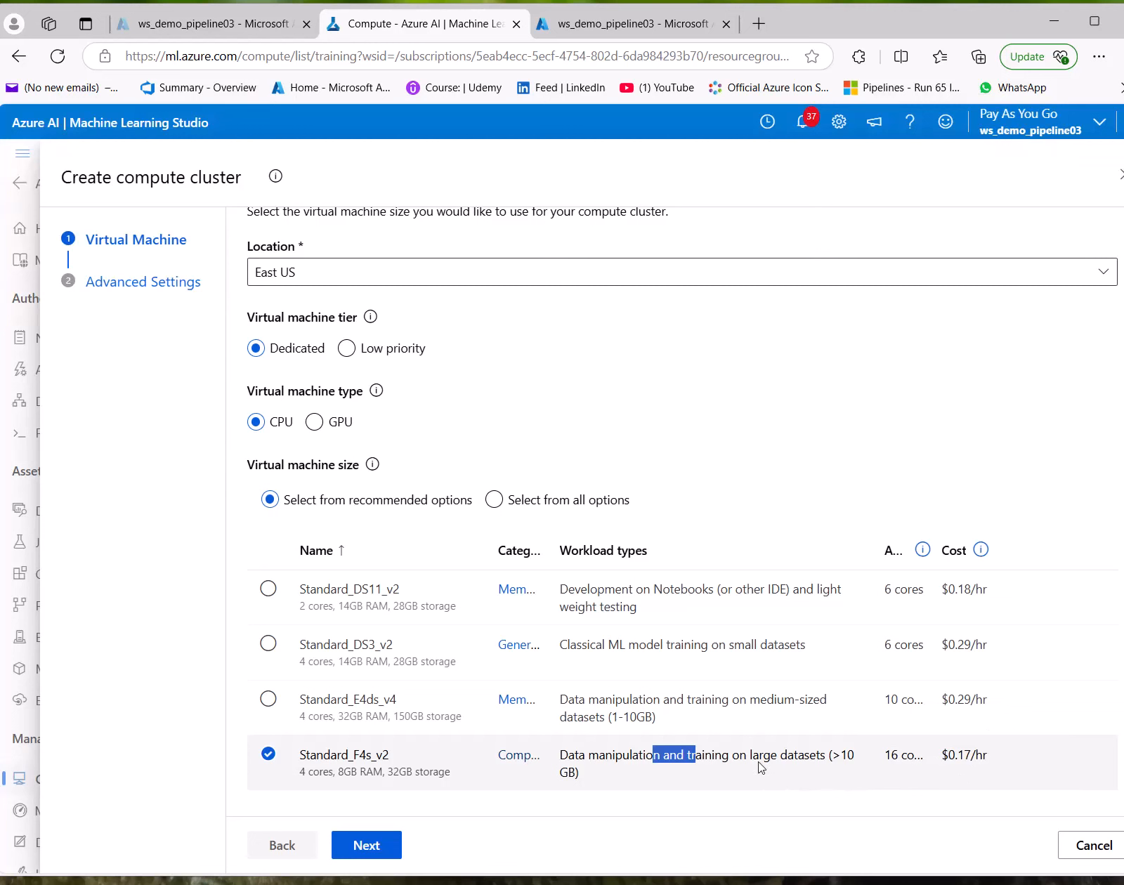
mouse_move(976, 758)
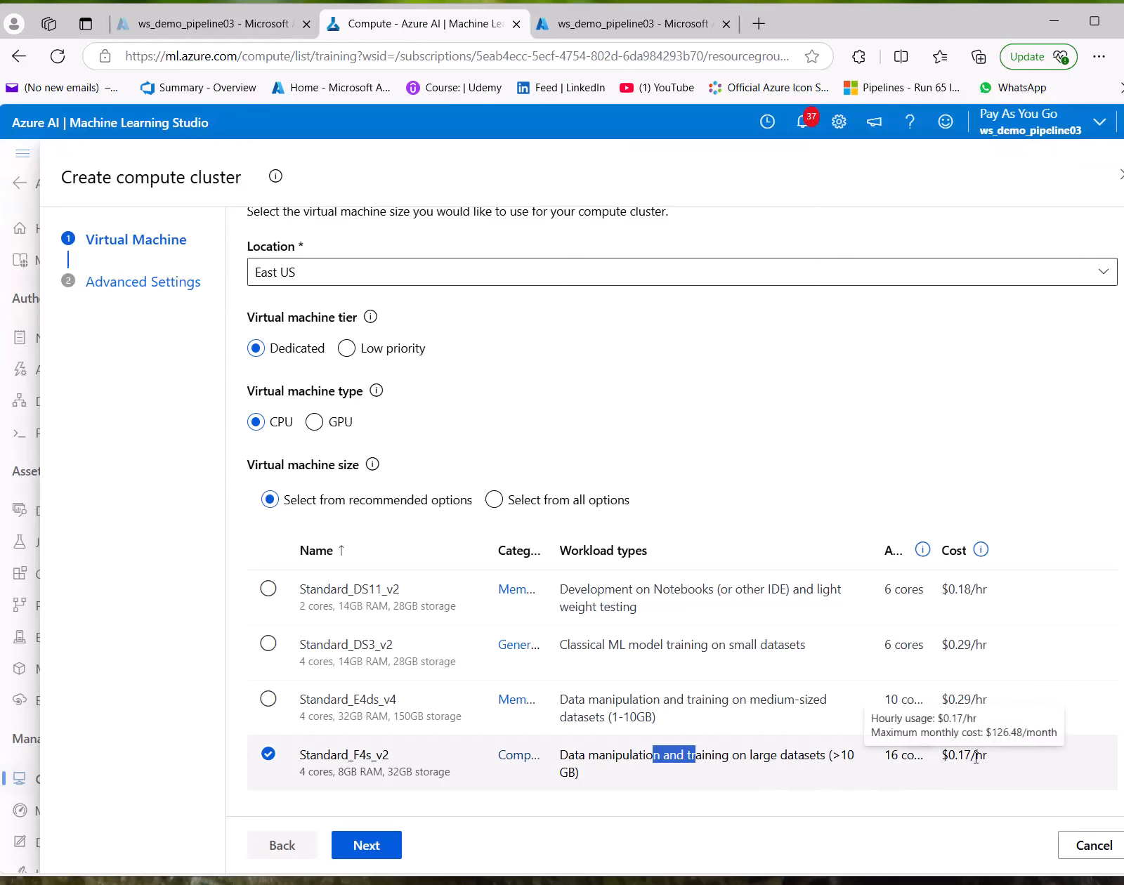
triple_click(593, 755)
double_click(568, 702)
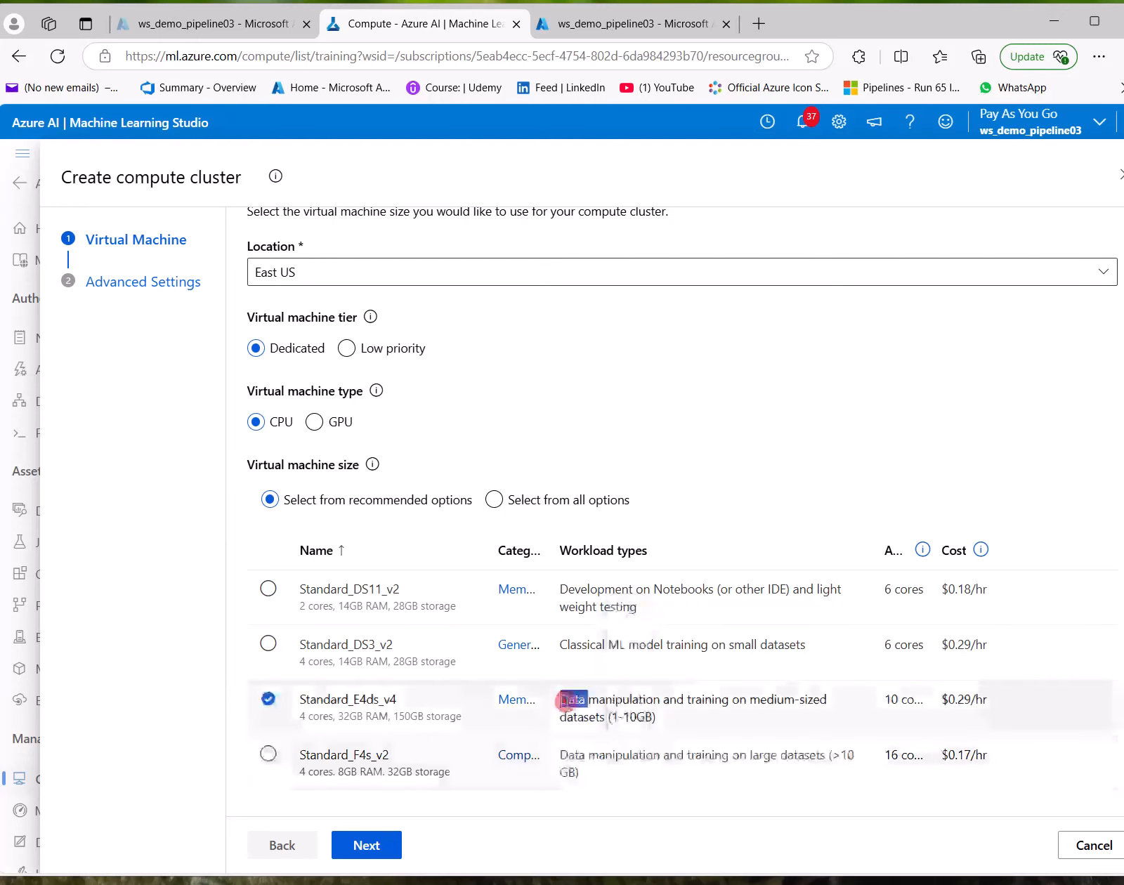
click(623, 704)
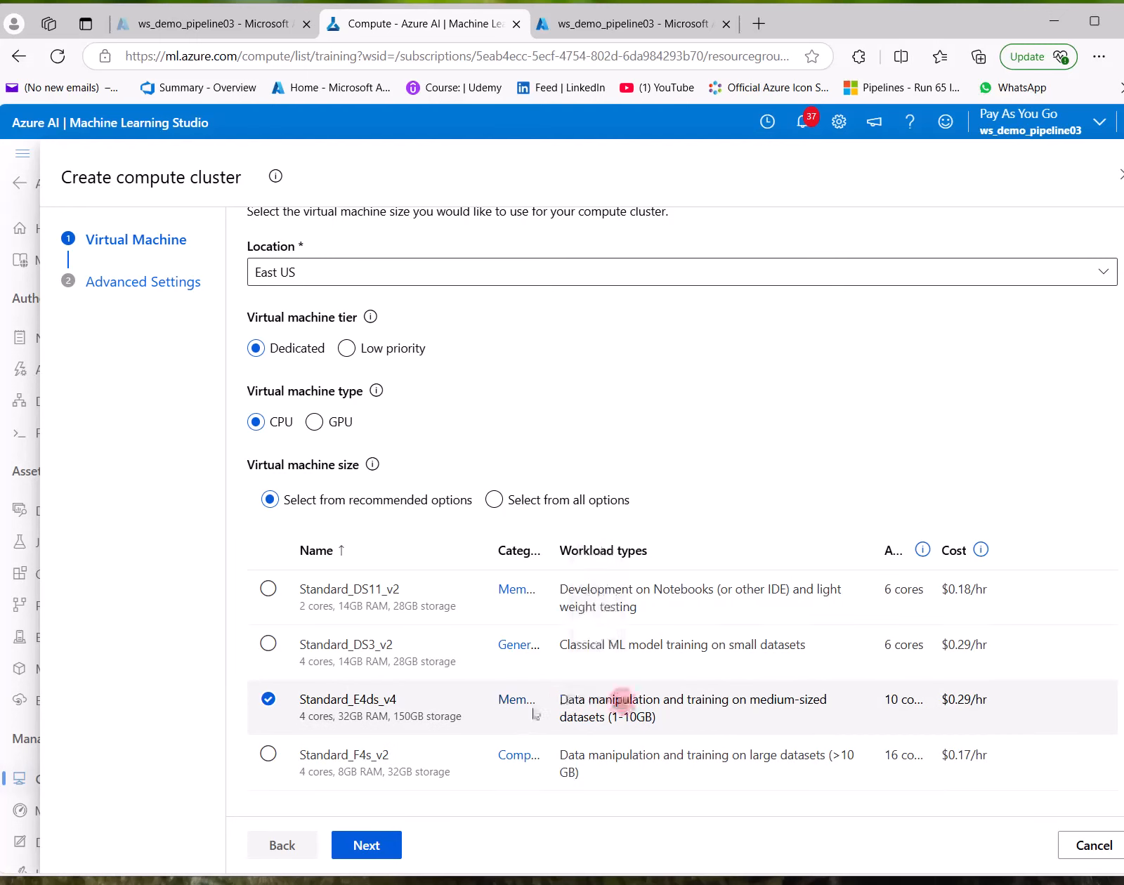
Step: Widen the category column, select the Standard_DS3_v2 size and continue to the cluster's advanced settings
mouse_move(623, 567)
mouse_down()
mouse_move(692, 569)
mouse_move(636, 567)
mouse_up()
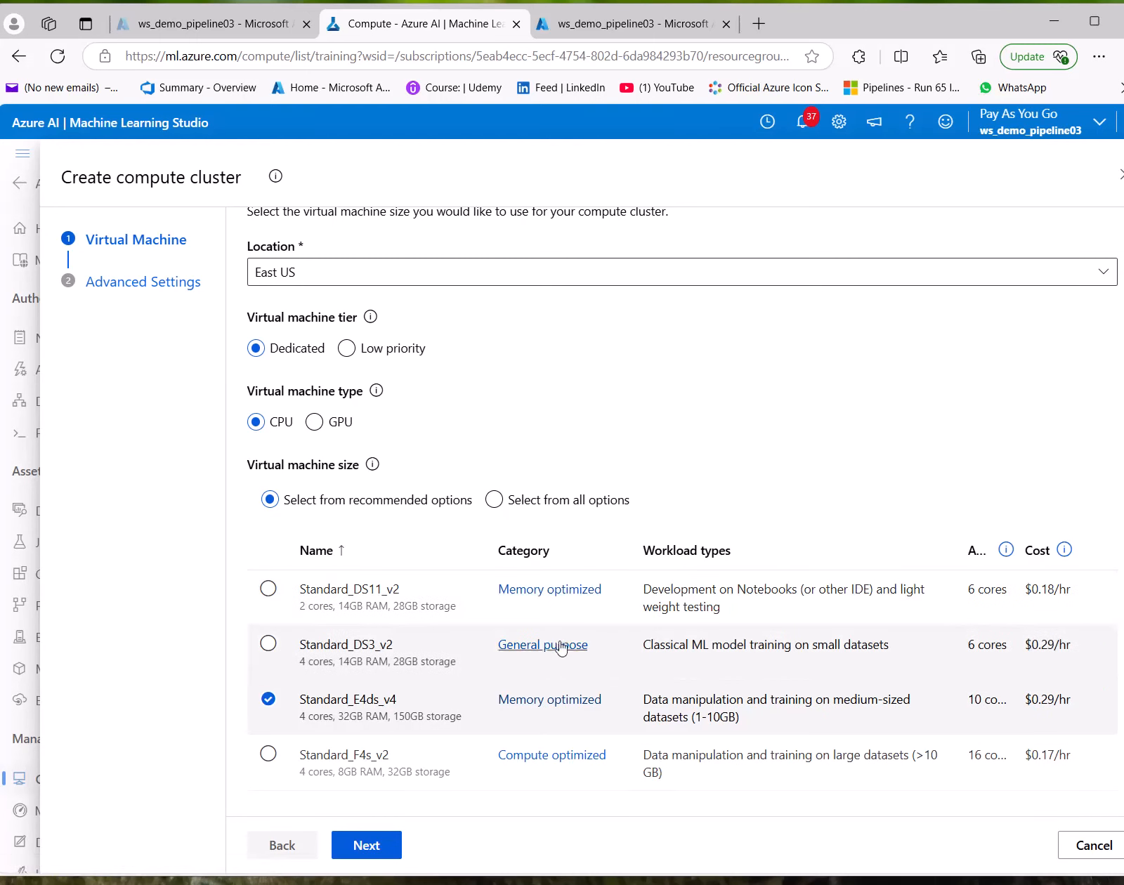
click(326, 646)
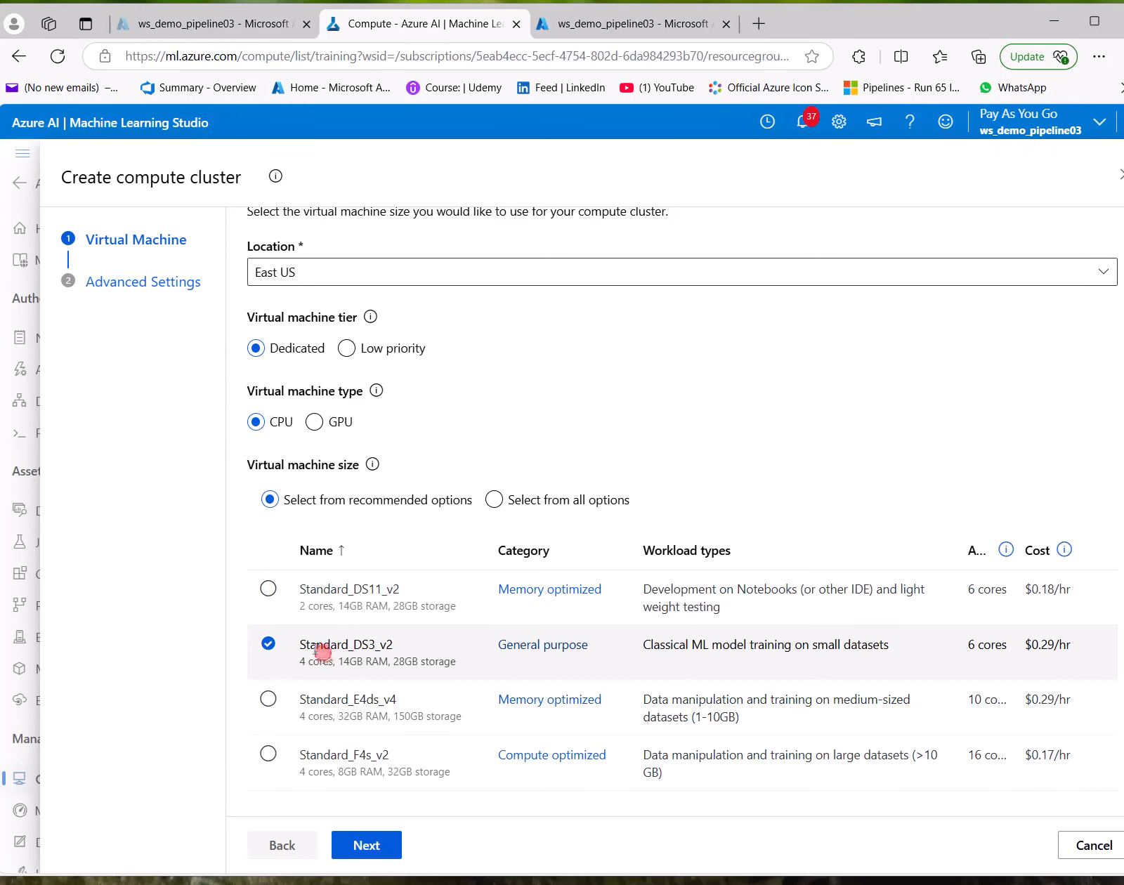
click(381, 853)
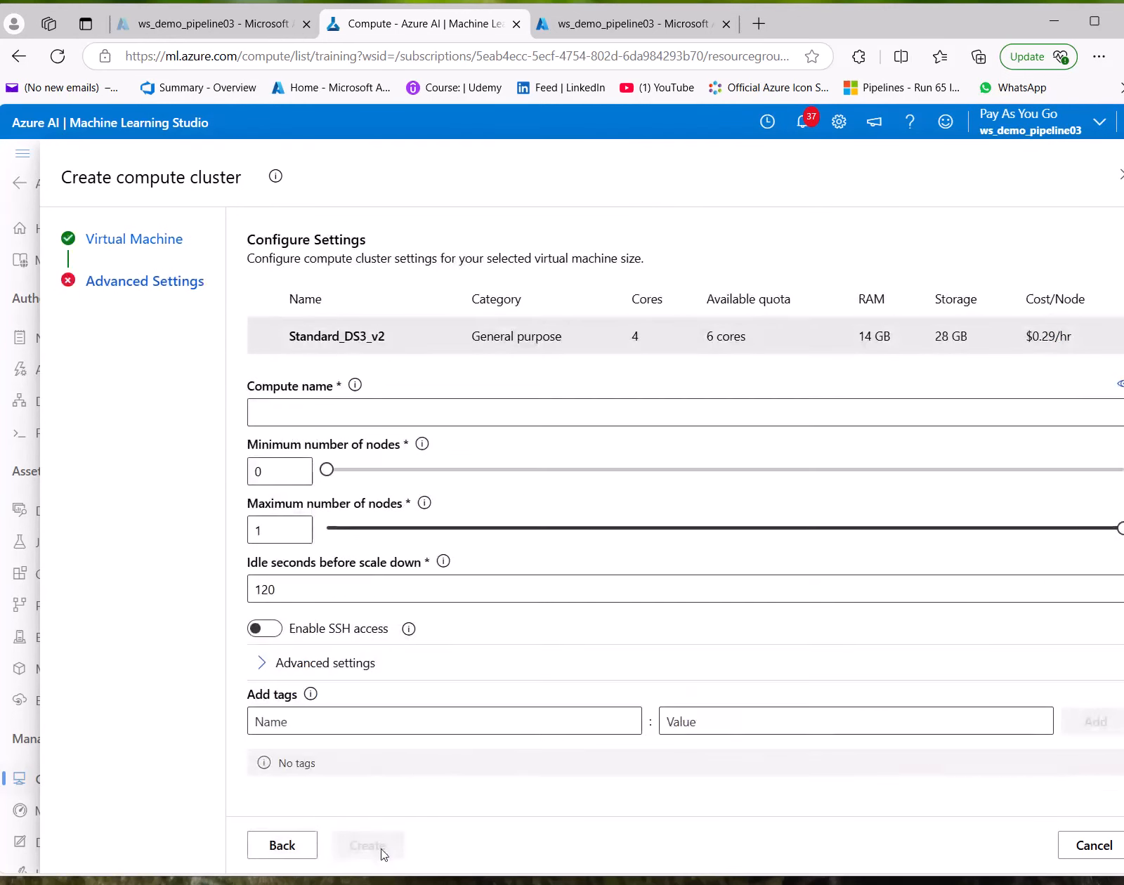
Step: Check the naming rules for the compute name and name the cluster compute-cls01
click(319, 407)
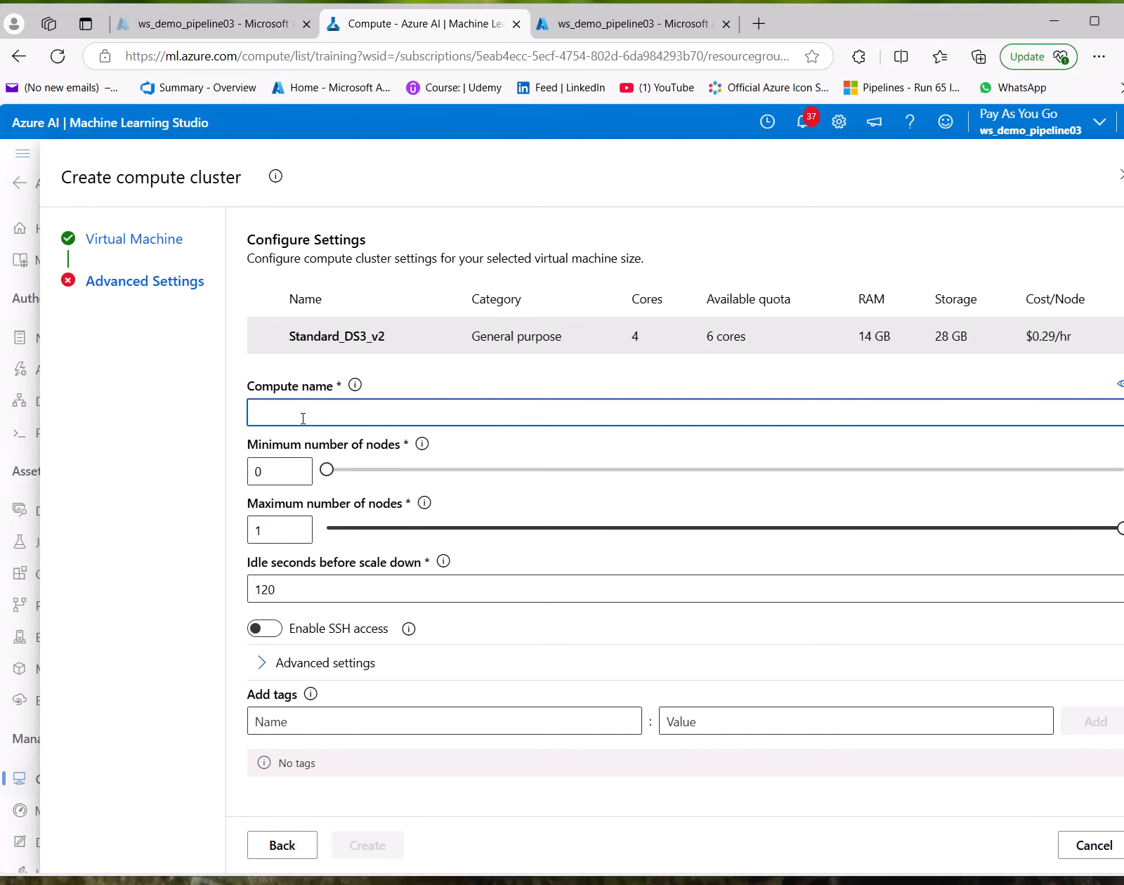
click(356, 386)
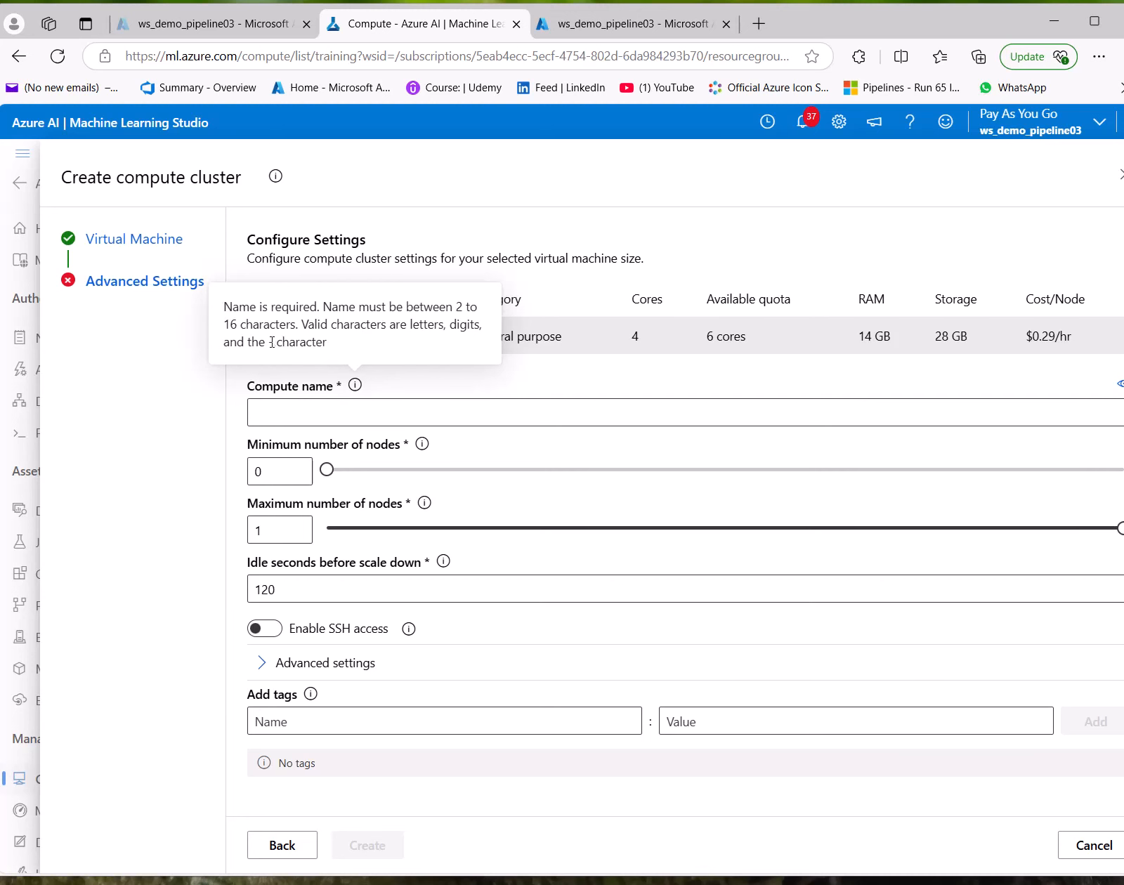
click(305, 419)
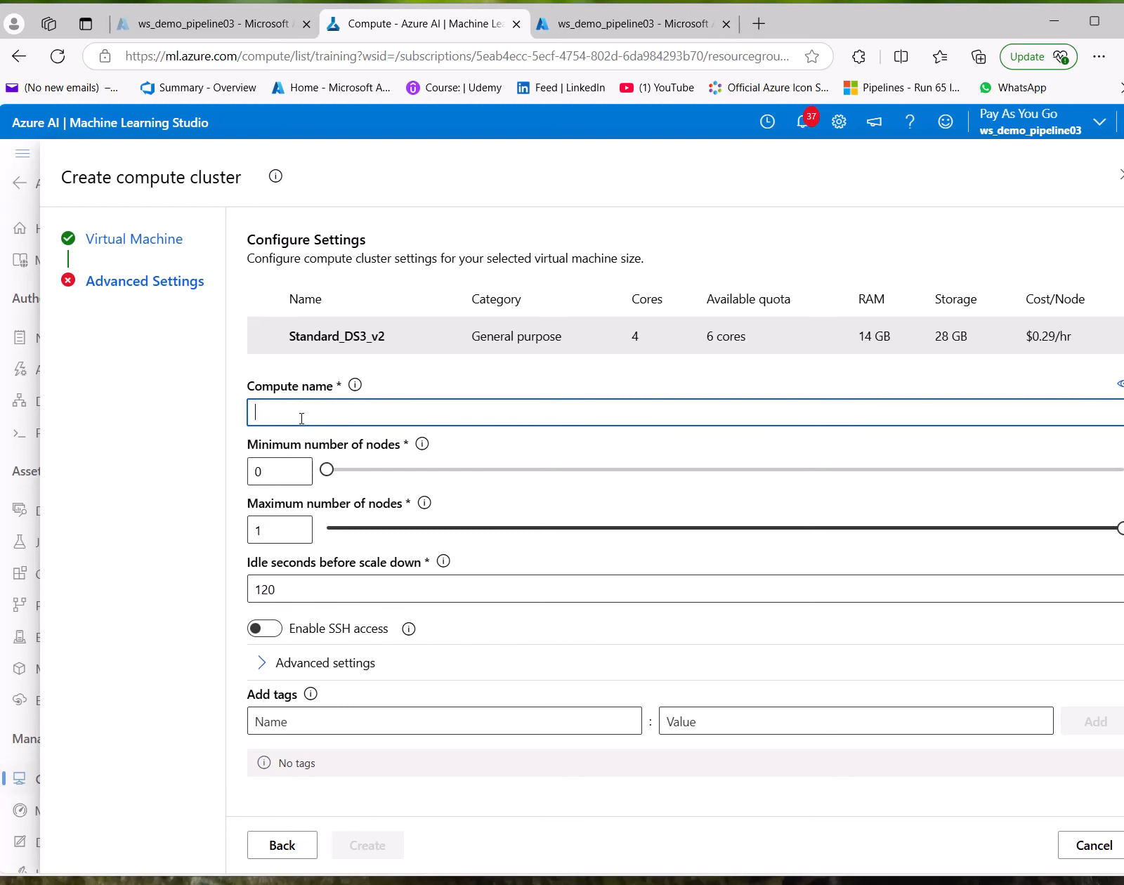
text(-)
key(BackSpace)
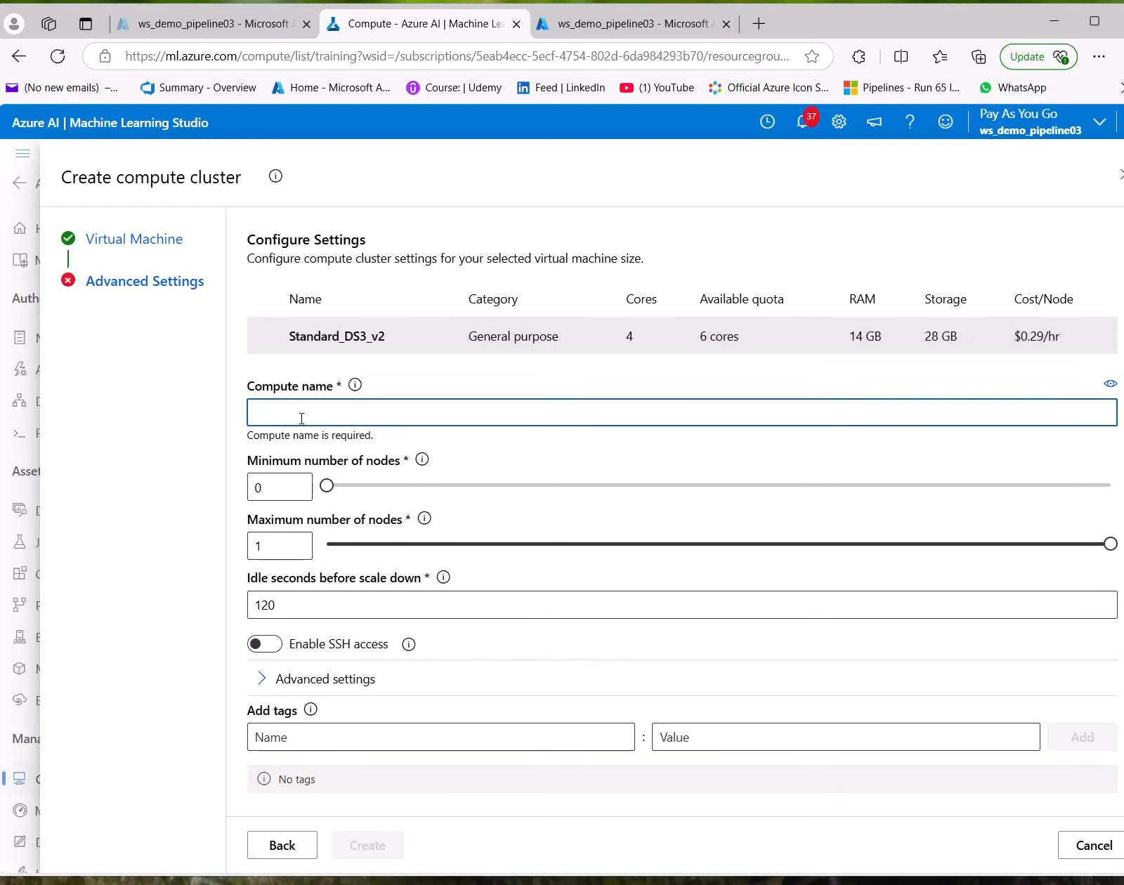
text(compute-cls01)
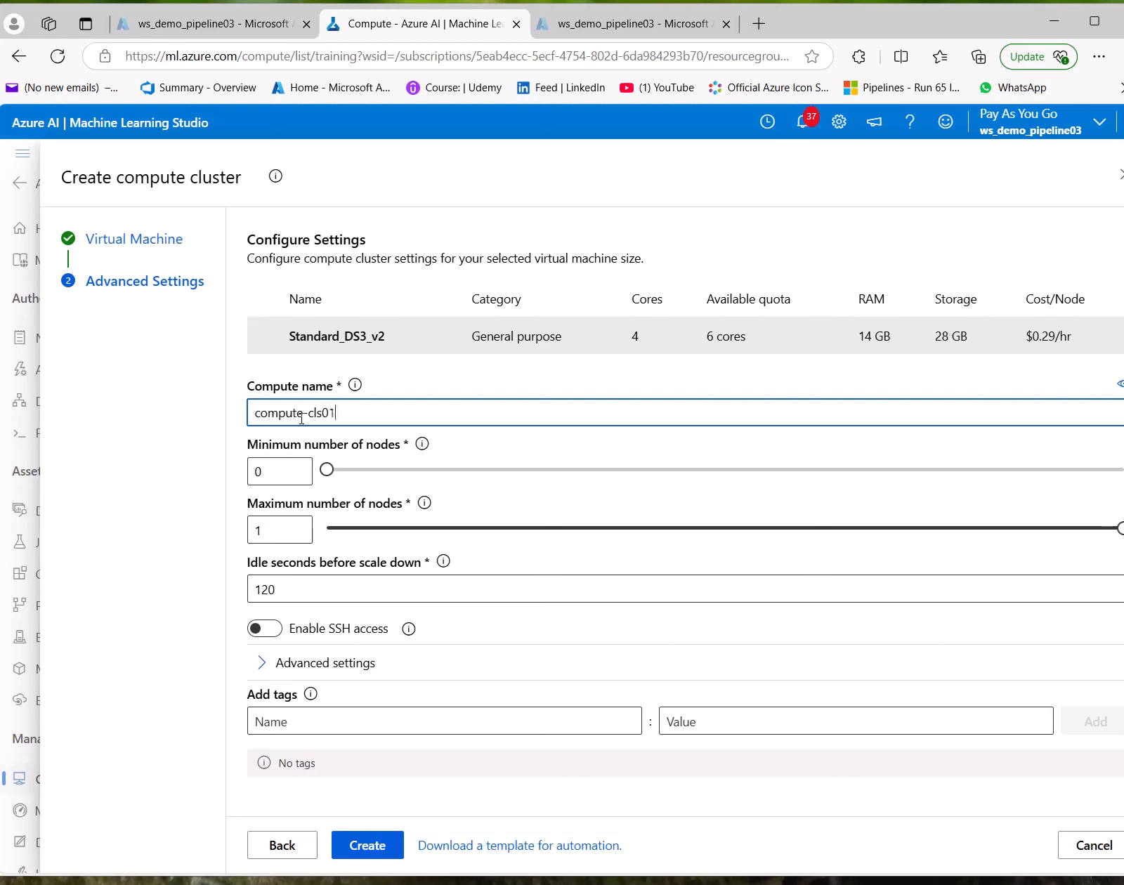
click(155, 486)
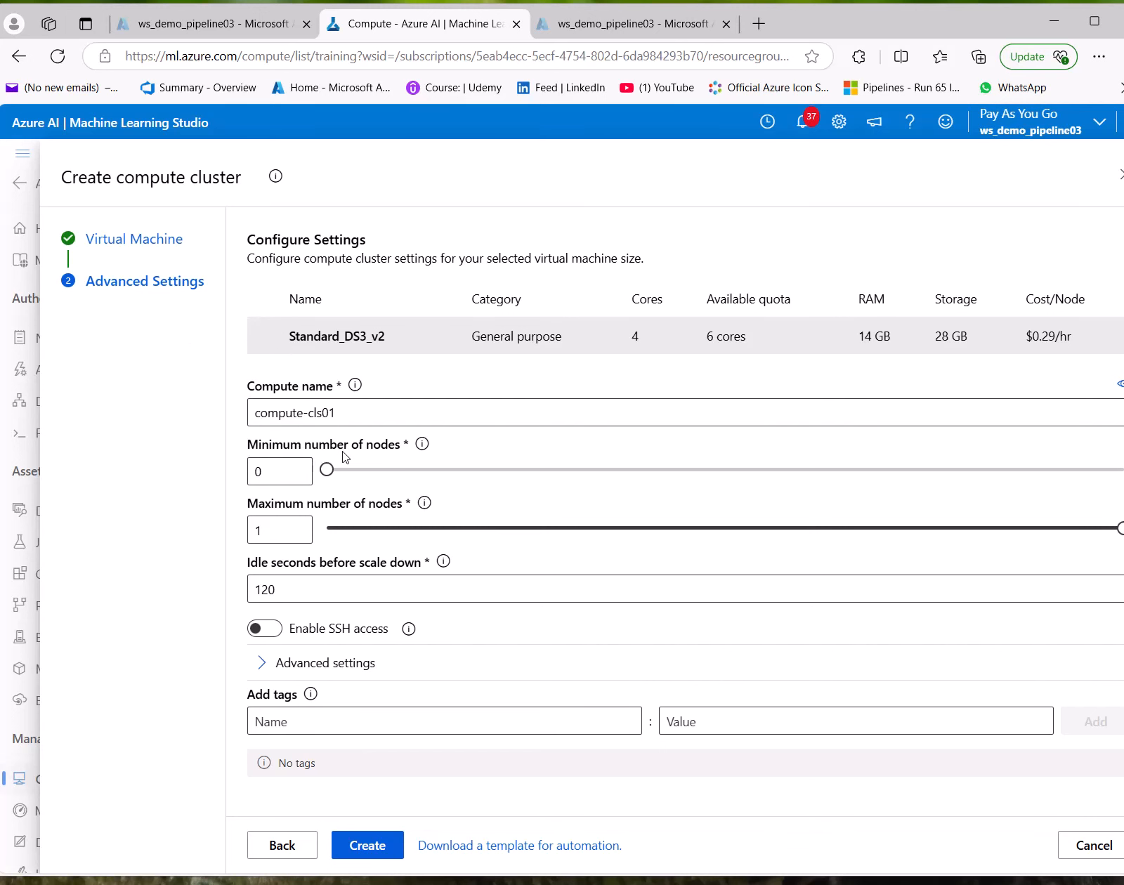
Step: Check the cluster's minimum and maximum number of nodes
drag(271, 470, 203, 478)
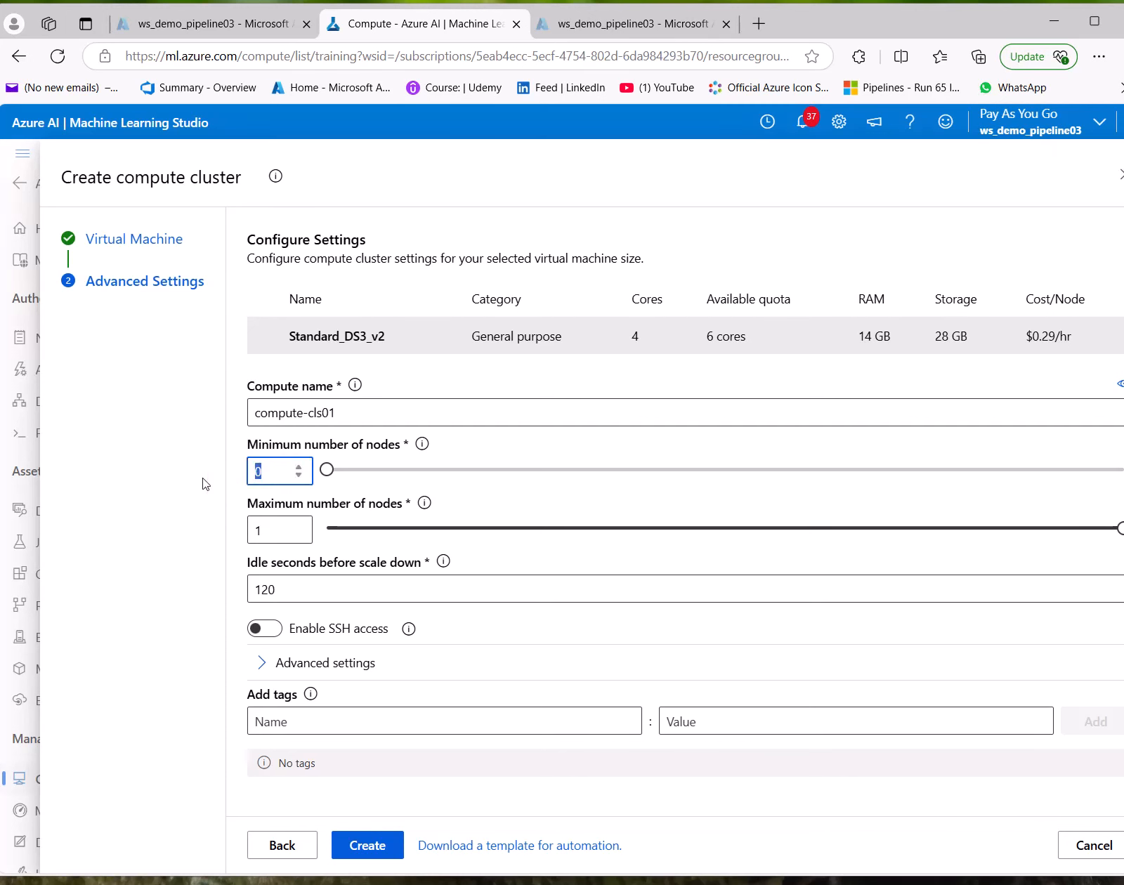
click(203, 478)
drag(291, 527, 254, 528)
click(150, 520)
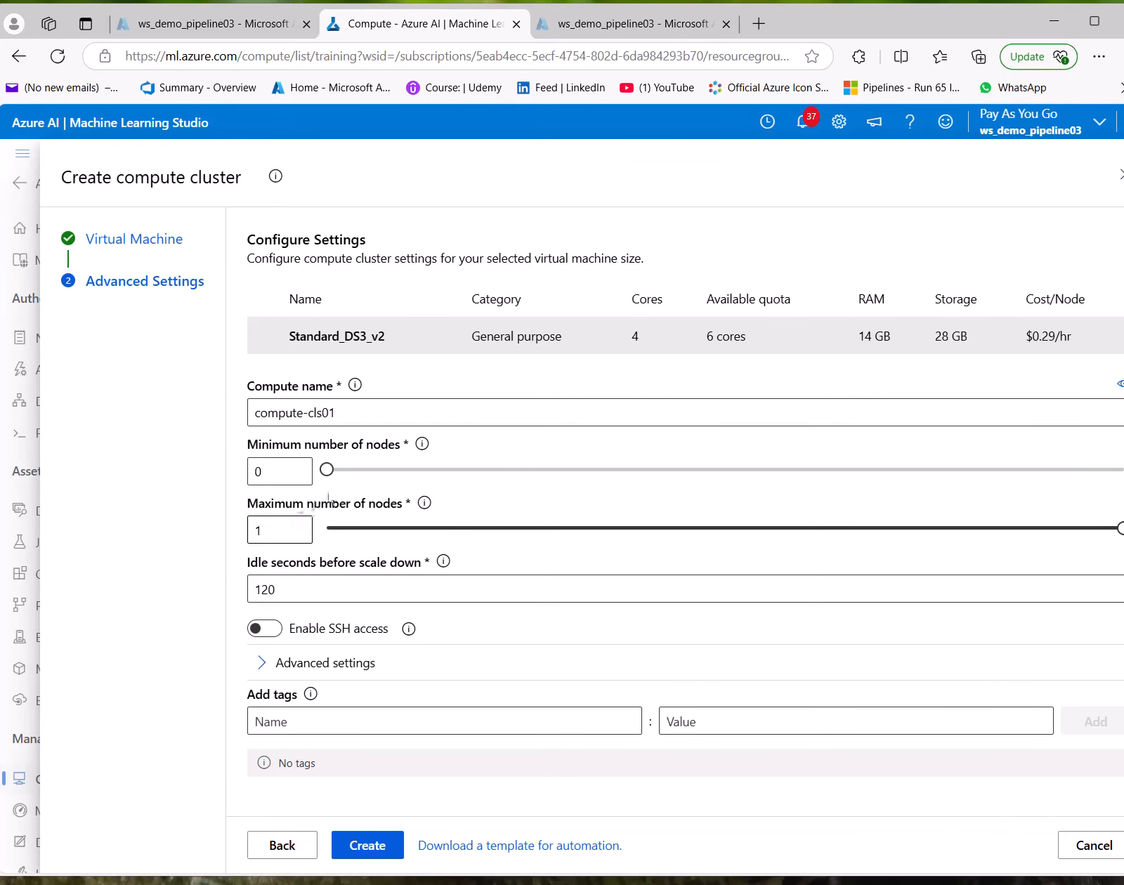
Step: Try 0 as the maximum number of nodes, set it back to 1 and check the selected size's cores
click(299, 528)
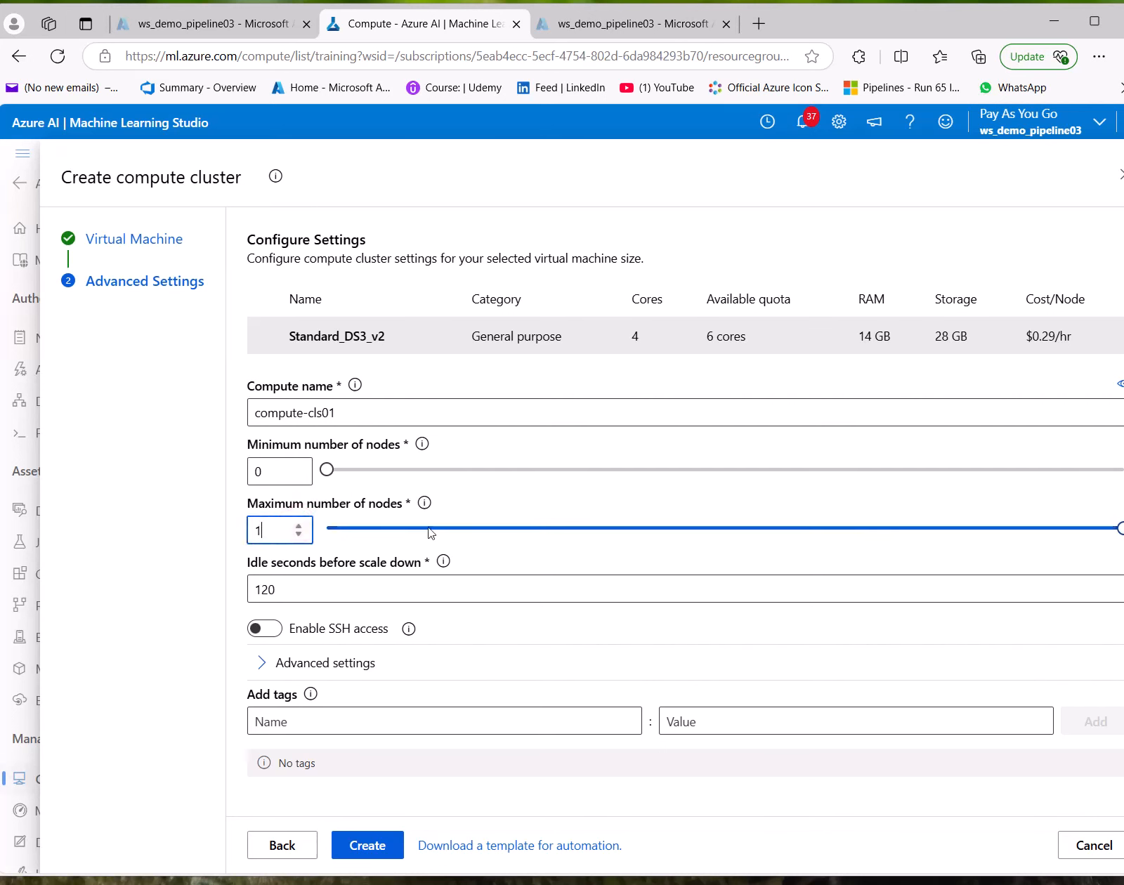
click(572, 527)
click(347, 522)
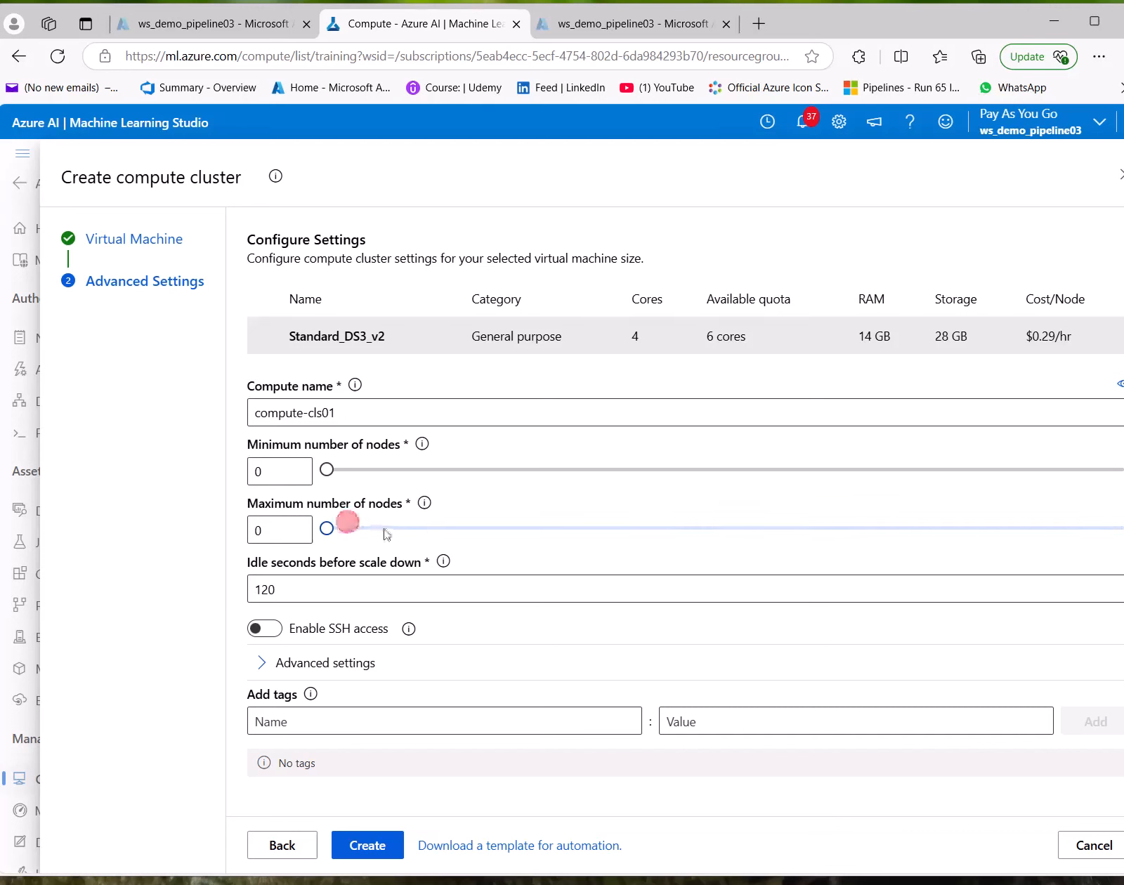
click(384, 529)
click(334, 529)
drag(335, 533, 880, 534)
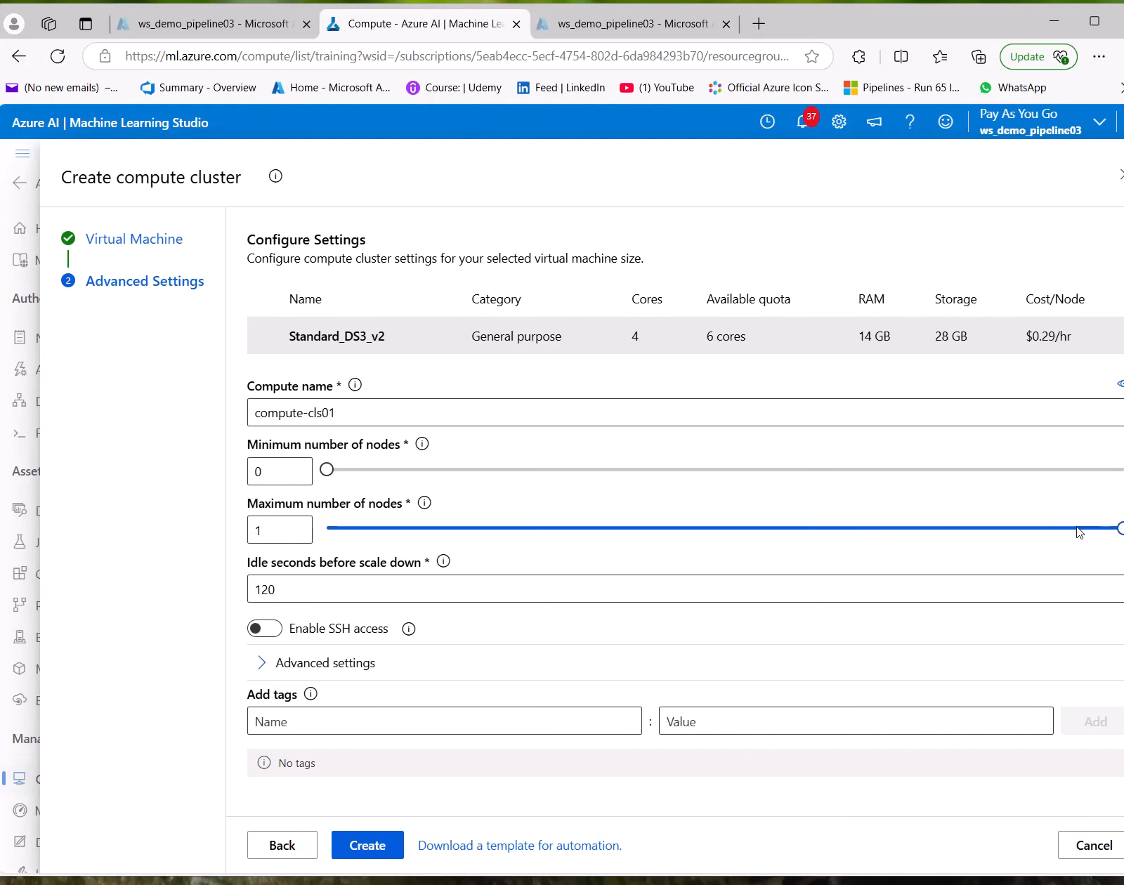
double_click(634, 337)
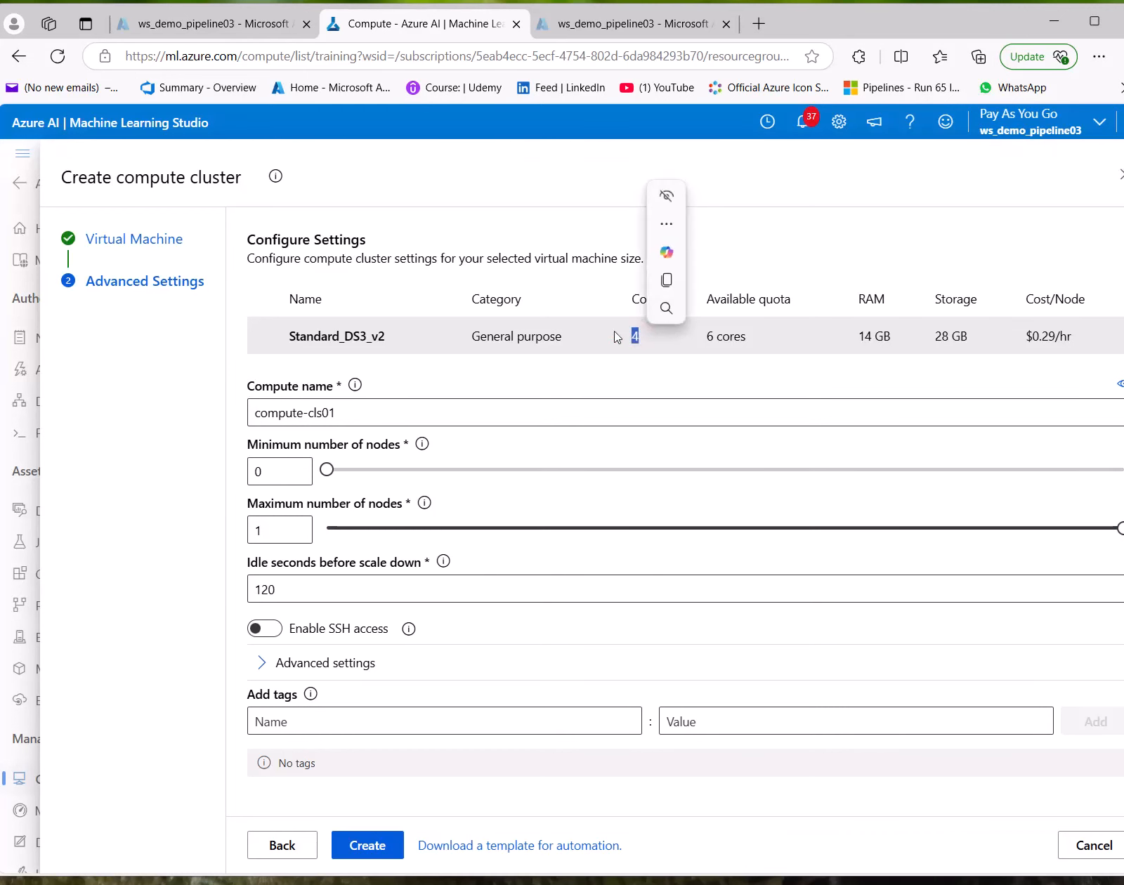
click(611, 334)
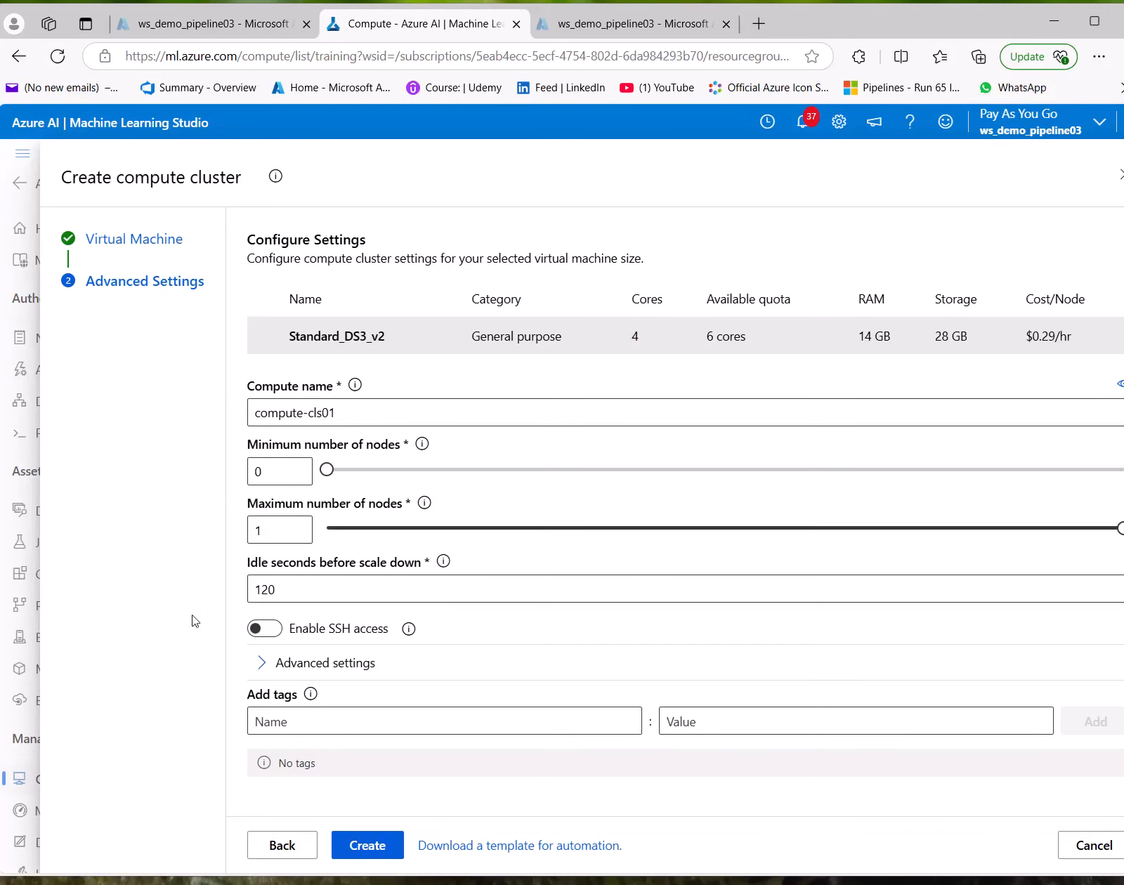
Step: Try 30 as the idle seconds before scale down and set the value back to 120
double_click(301, 587)
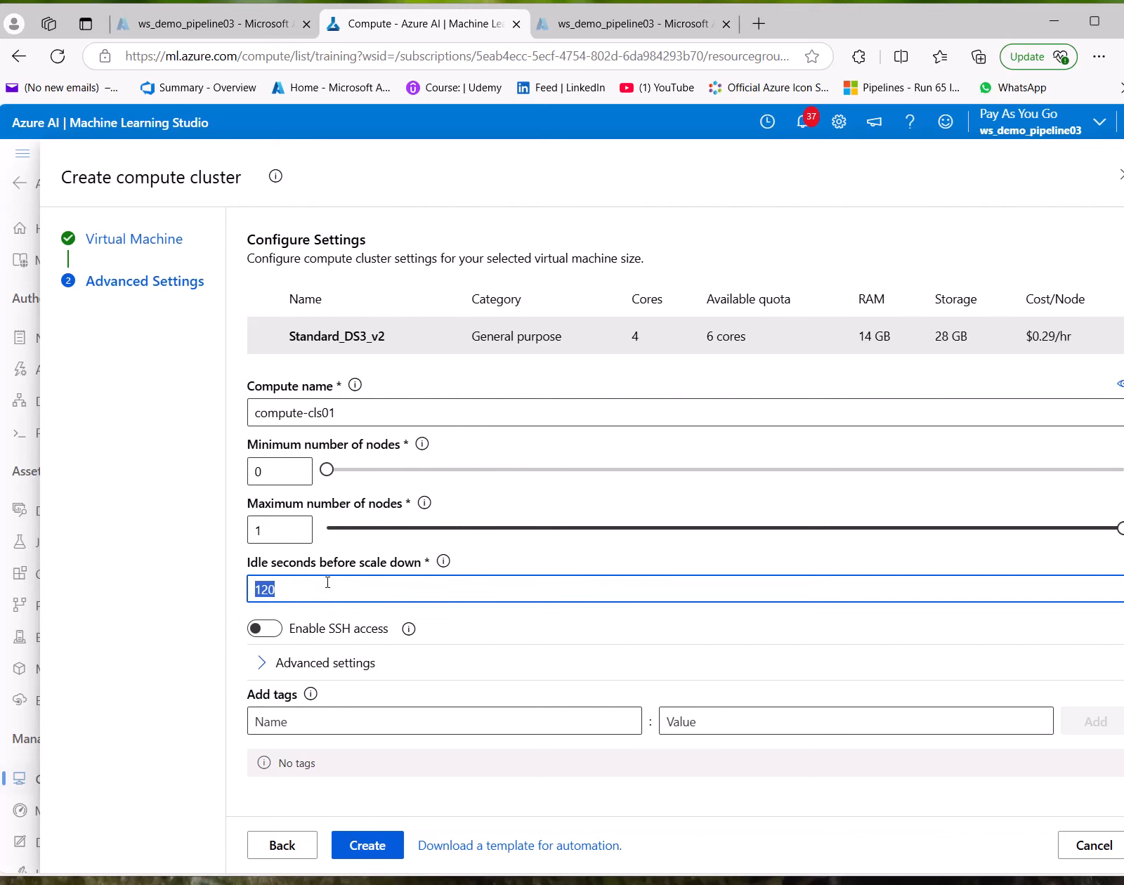
text(30)
key(BackSpace)
key(BackSpace)
text(12)
Step: Review the RAM, storage and cost per node of the selected Standard_DS3_v2 size
drag(860, 333, 967, 342)
click(940, 342)
click(898, 380)
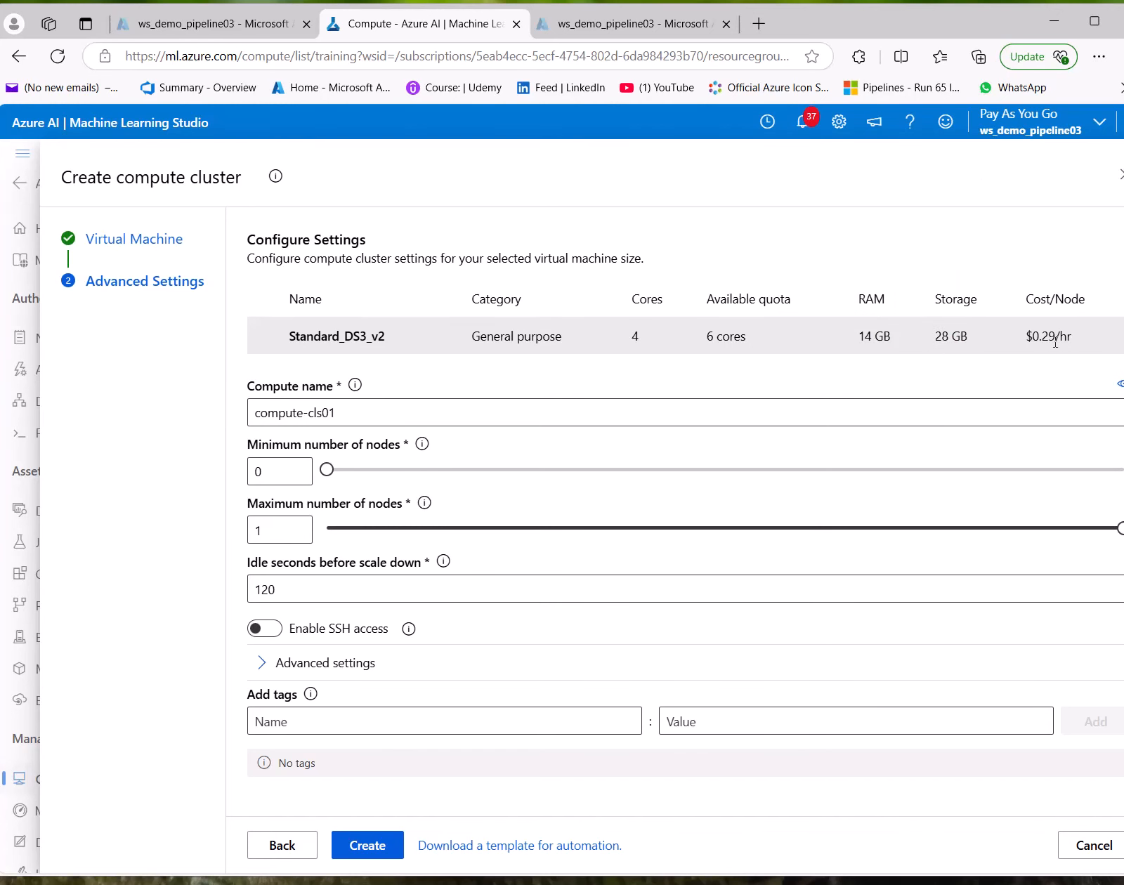
drag(1064, 338, 1026, 337)
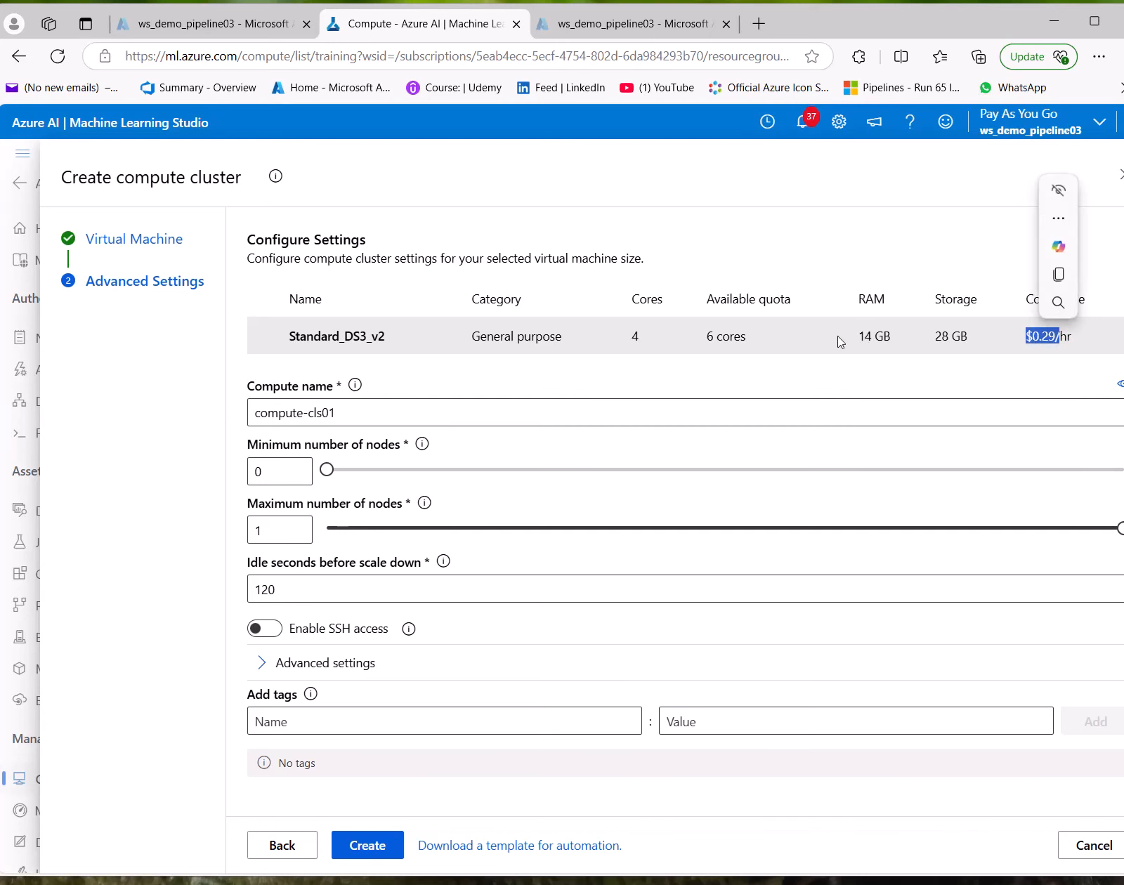
click(116, 729)
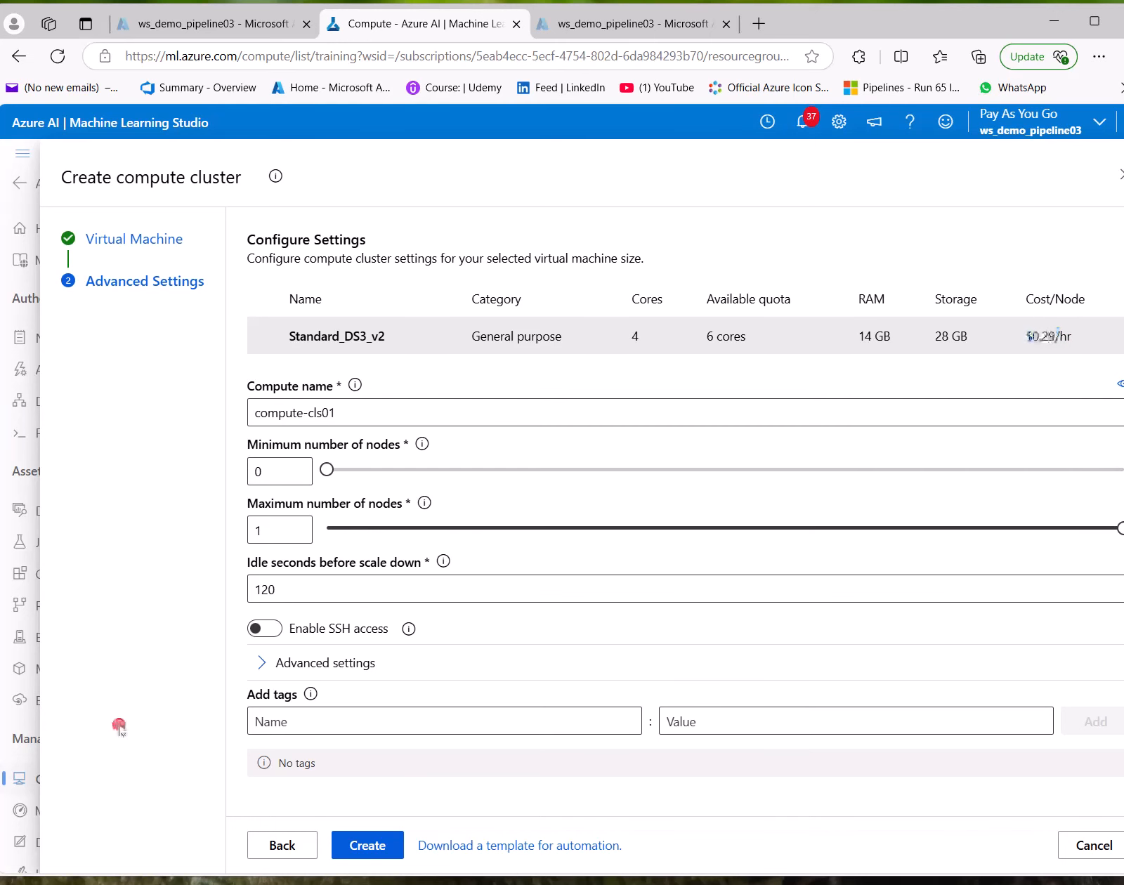
Step: Check the optional virtual network and managed identity settings and create the compute cluster
click(262, 667)
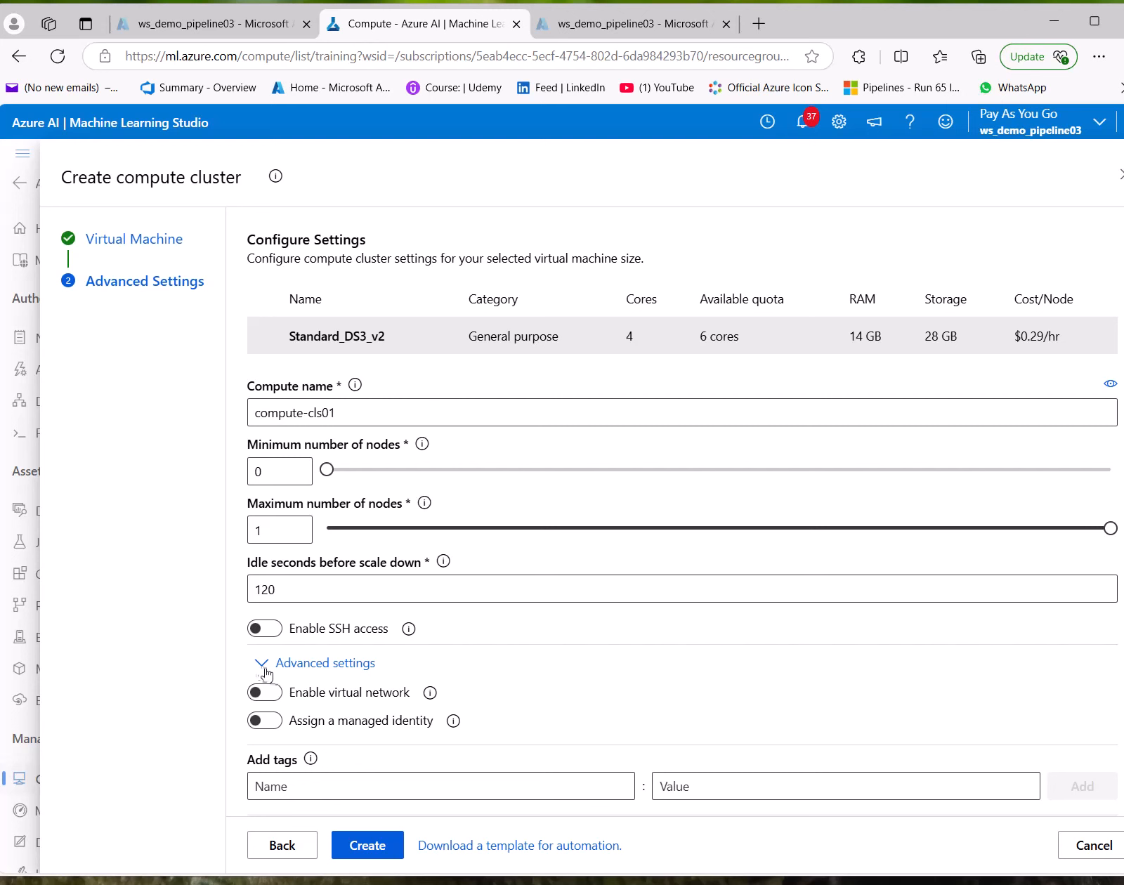
click(263, 666)
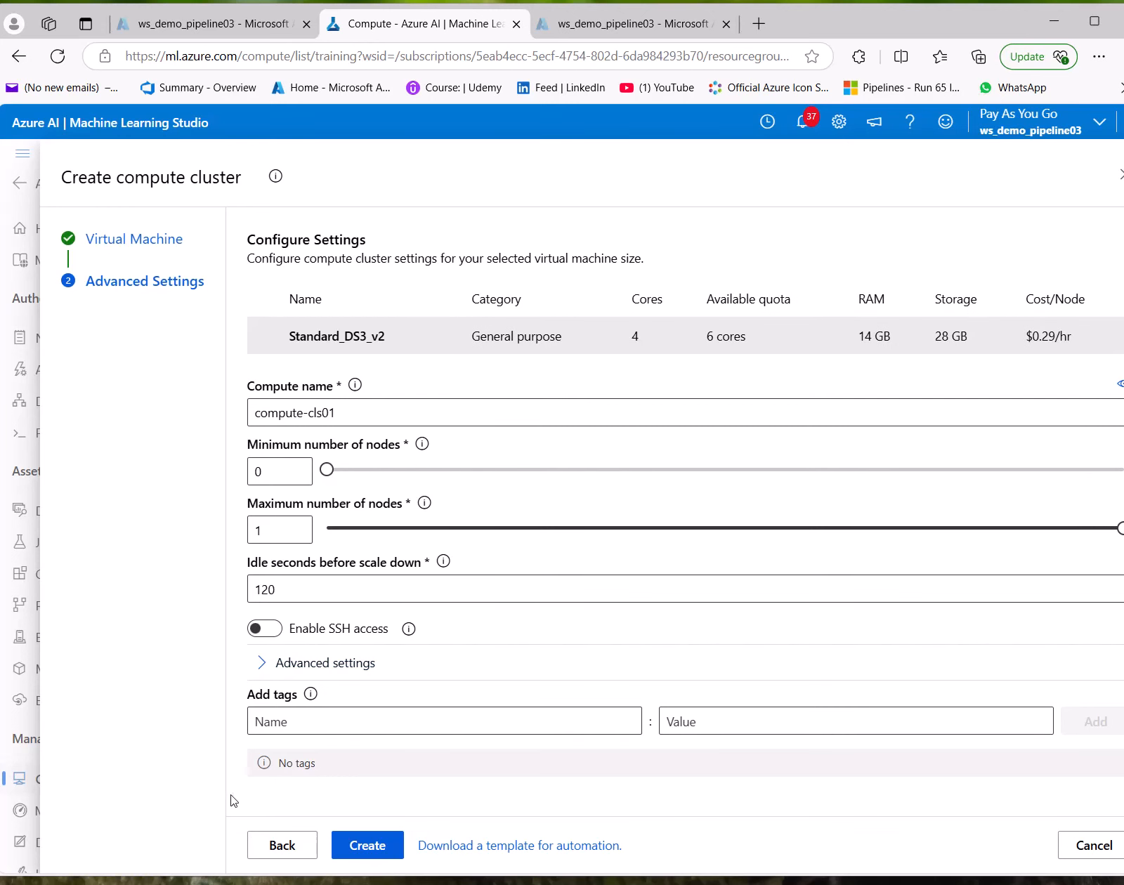
click(357, 848)
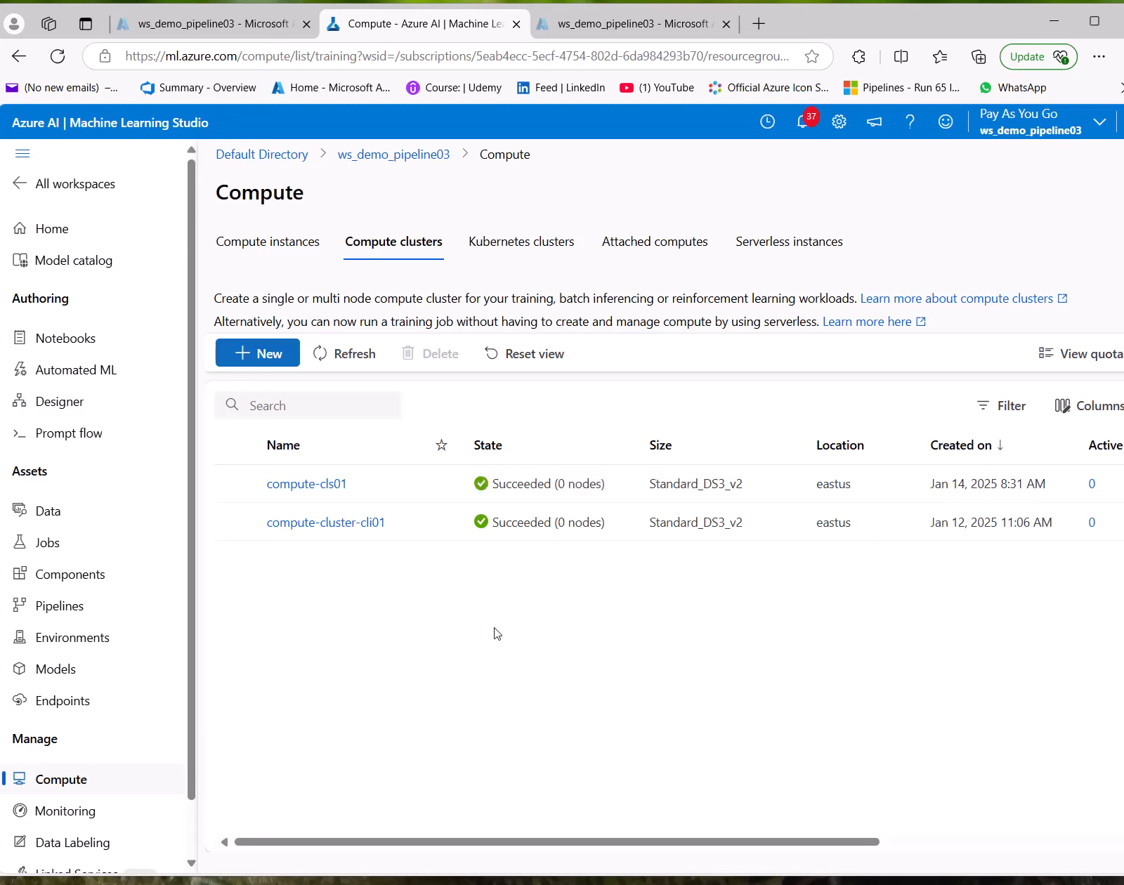
Step: Open the details of the compute-cls01 cluster and view its nodes
click(289, 484)
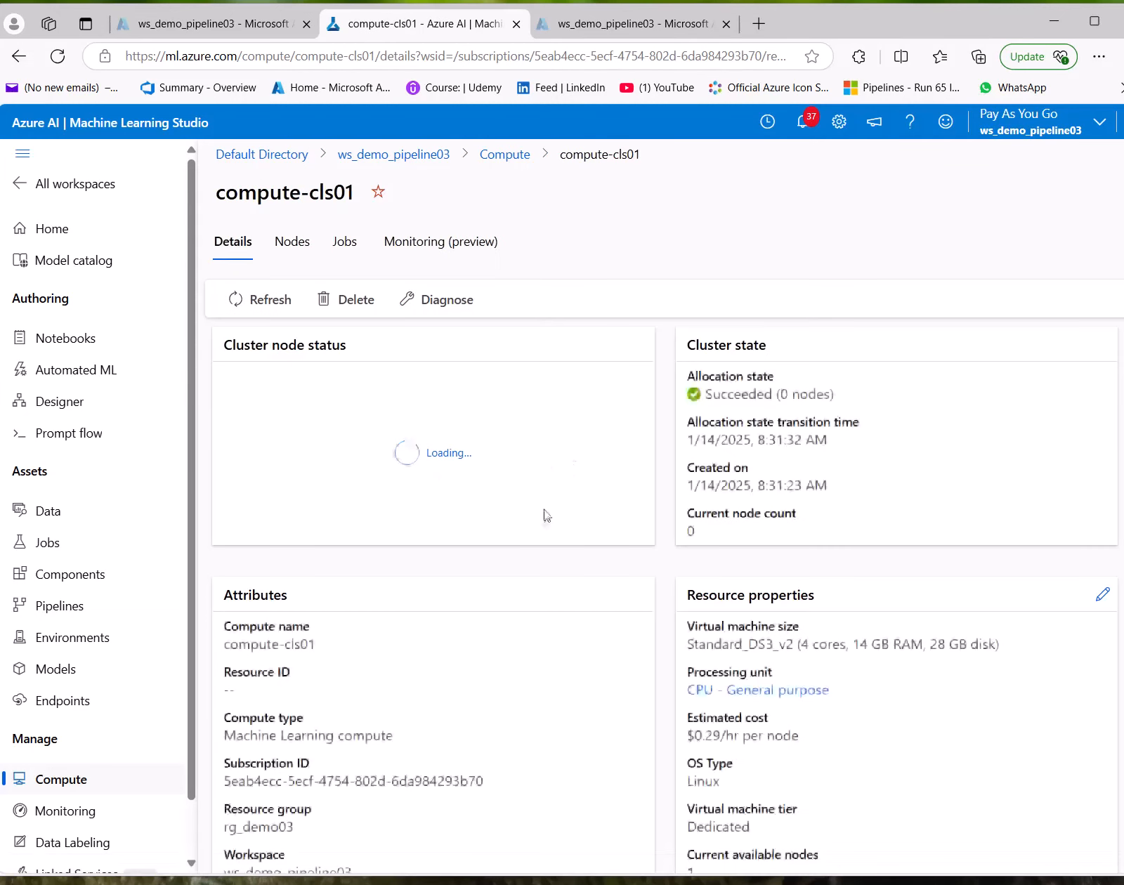
click(288, 252)
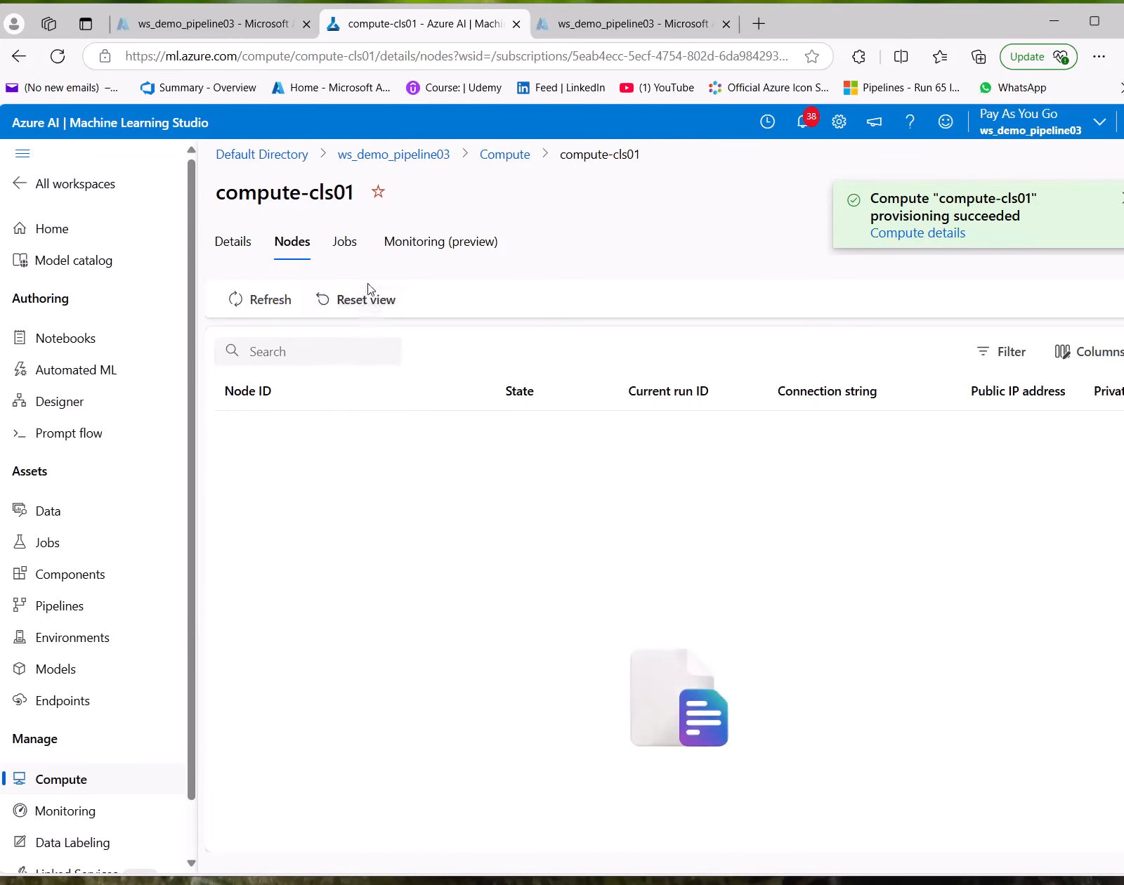
Step: View the jobs of the compute-cls01 cluster and review its details, including the attributes and resource properties
click(339, 250)
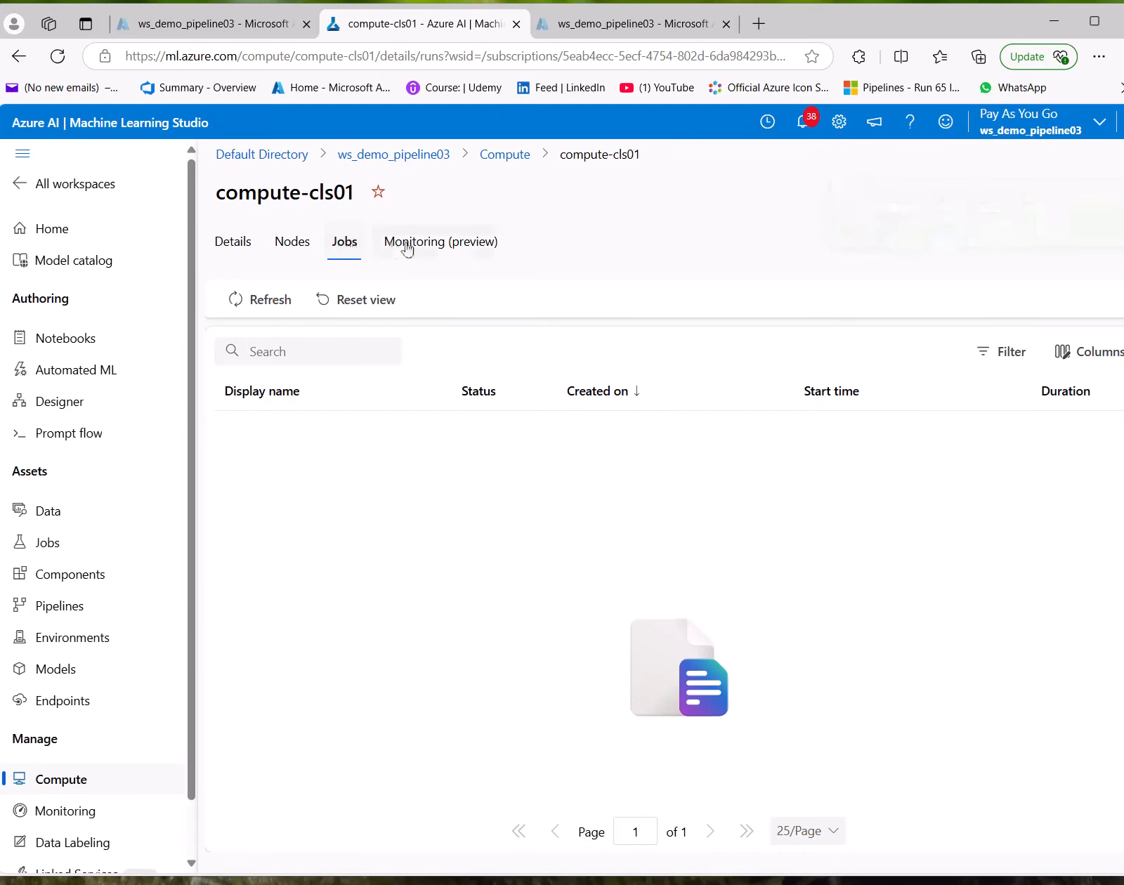
click(235, 246)
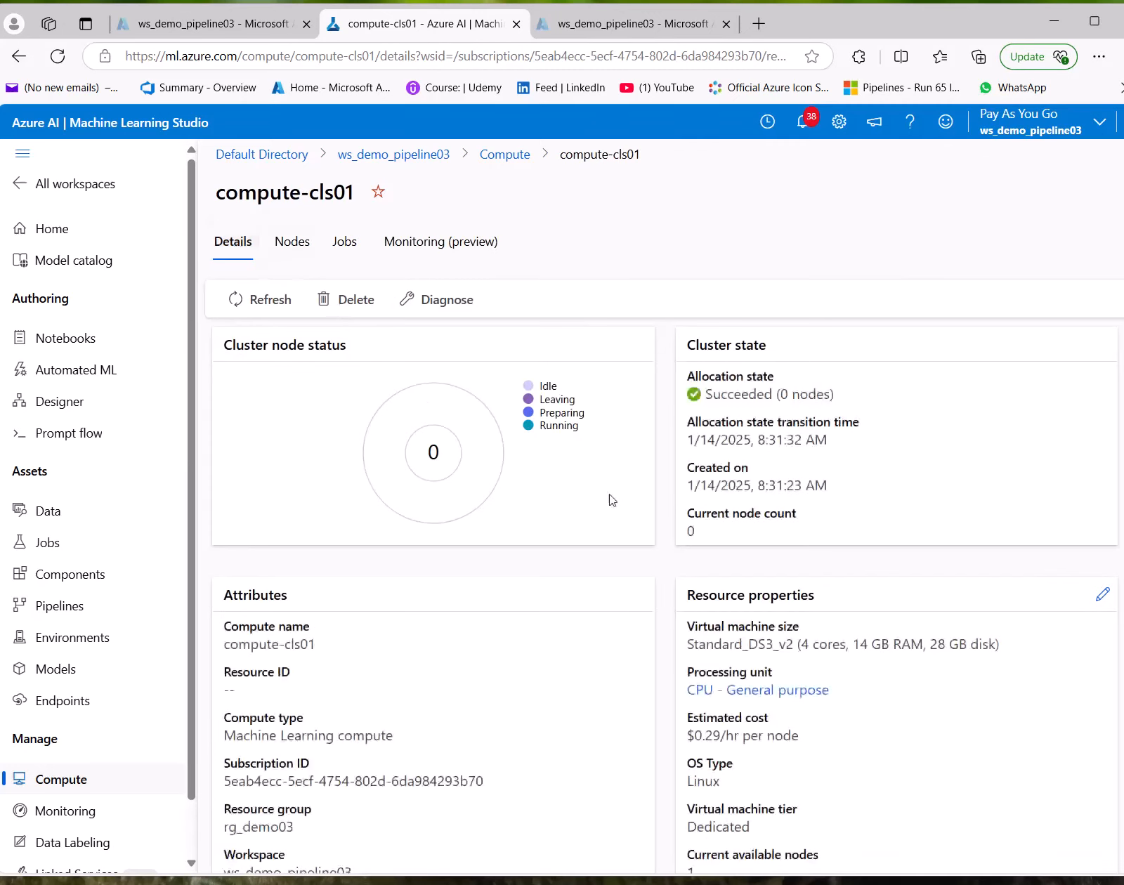
scroll(706, 502, down, 3)
scroll(637, 582, down, 2)
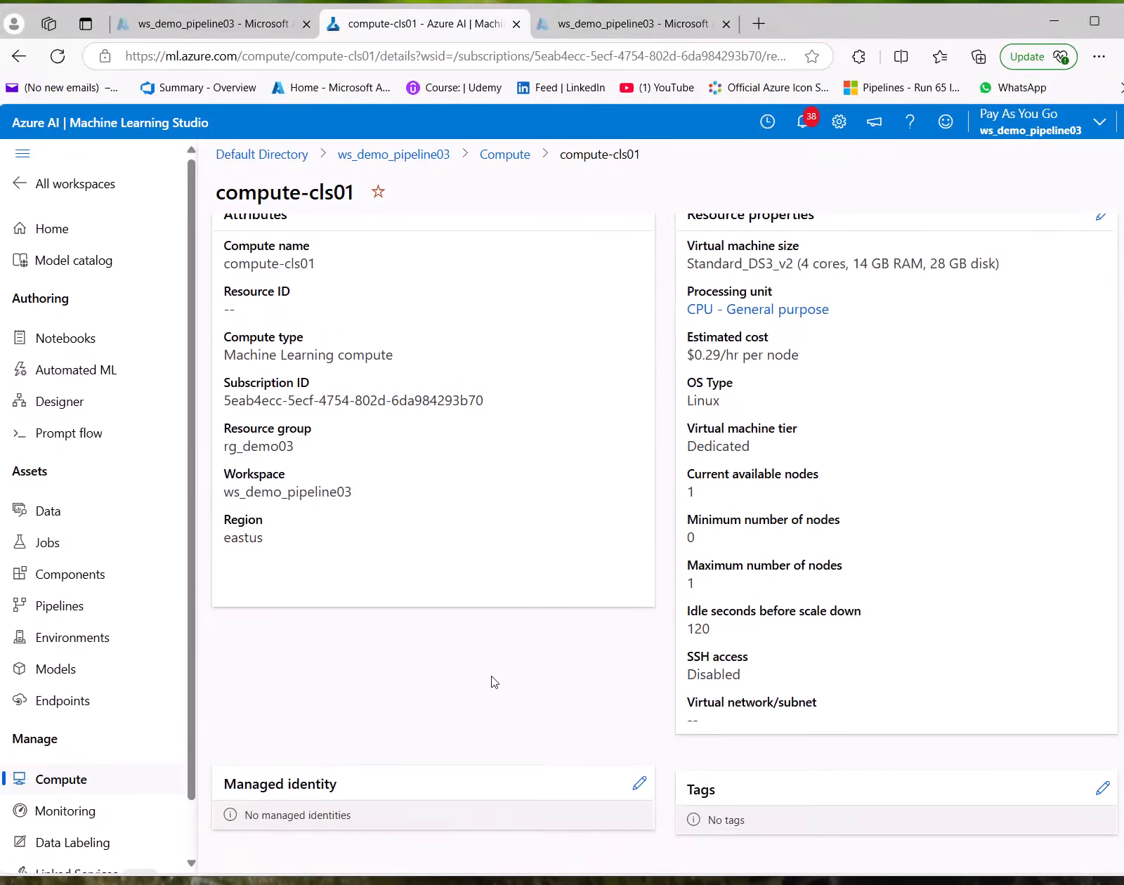
scroll(492, 680, up, 5)
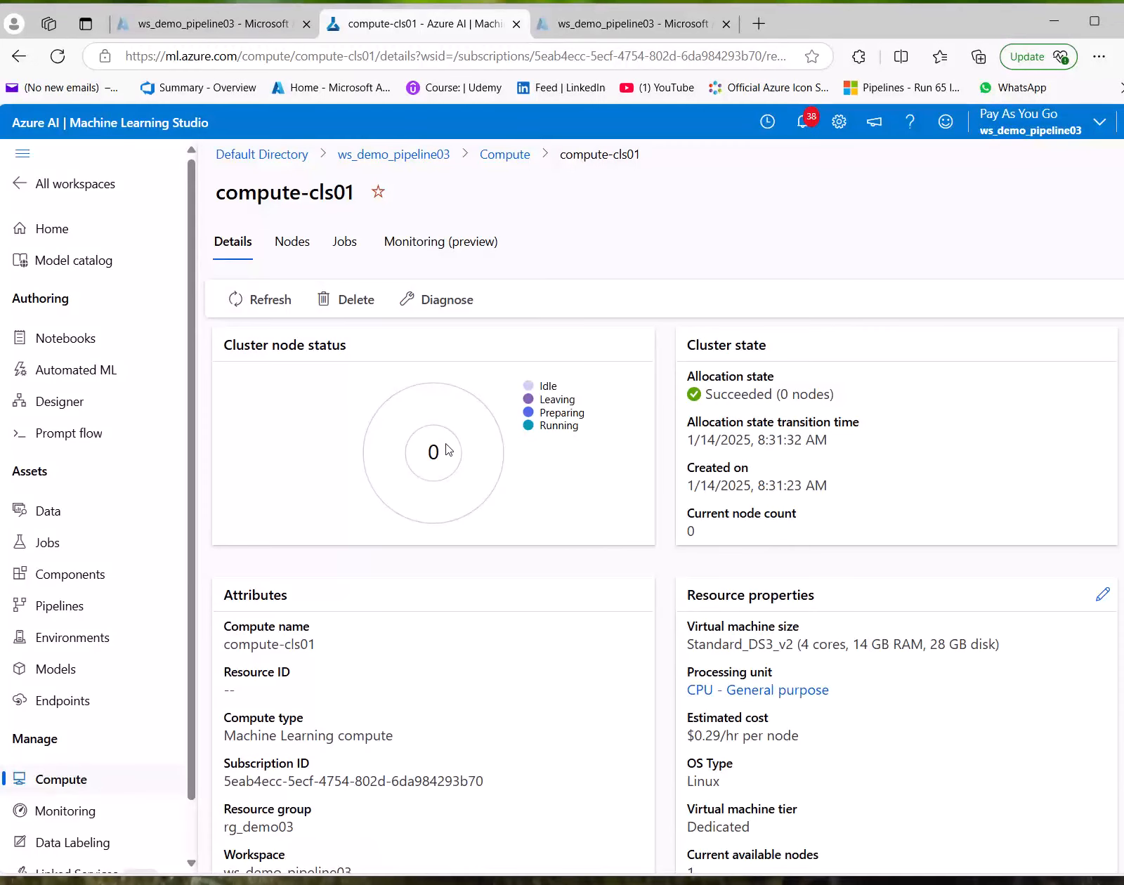
Step: Return to the list of compute clusters and delete the compute-cls01 cluster
click(502, 156)
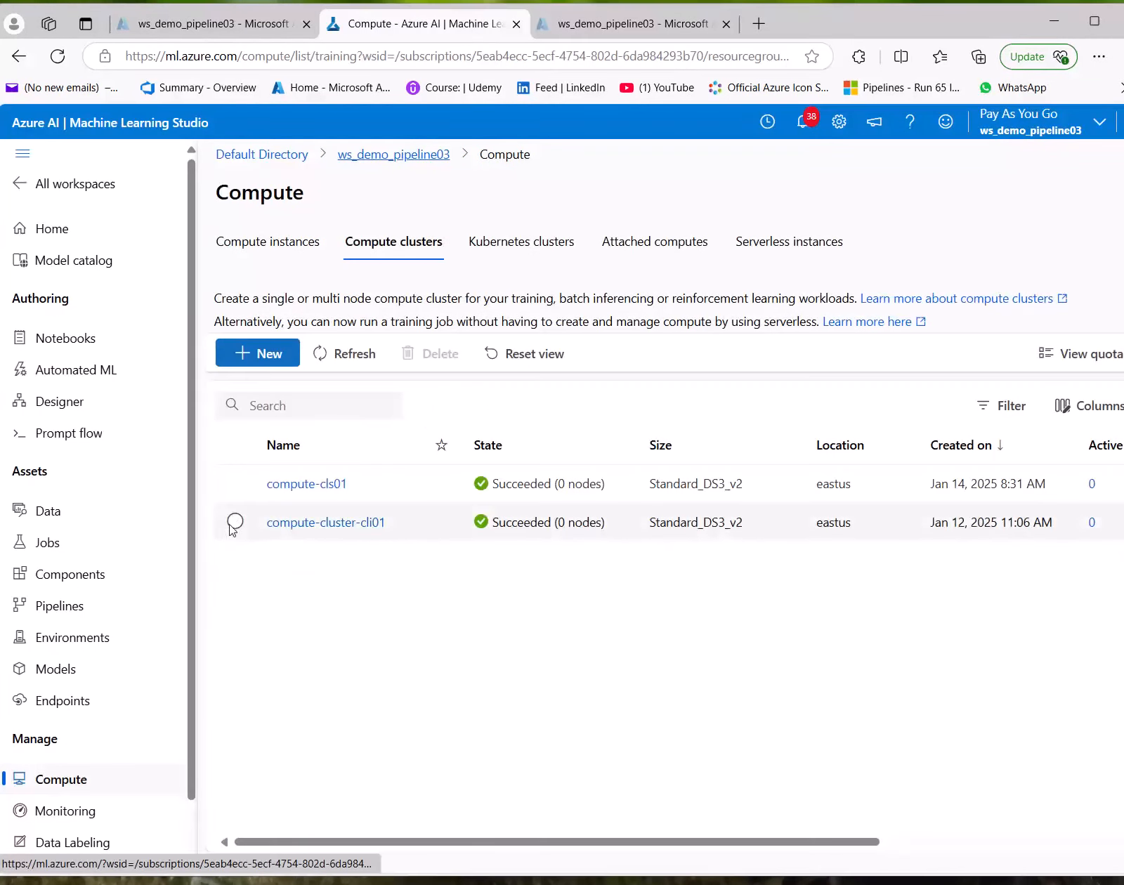
click(235, 483)
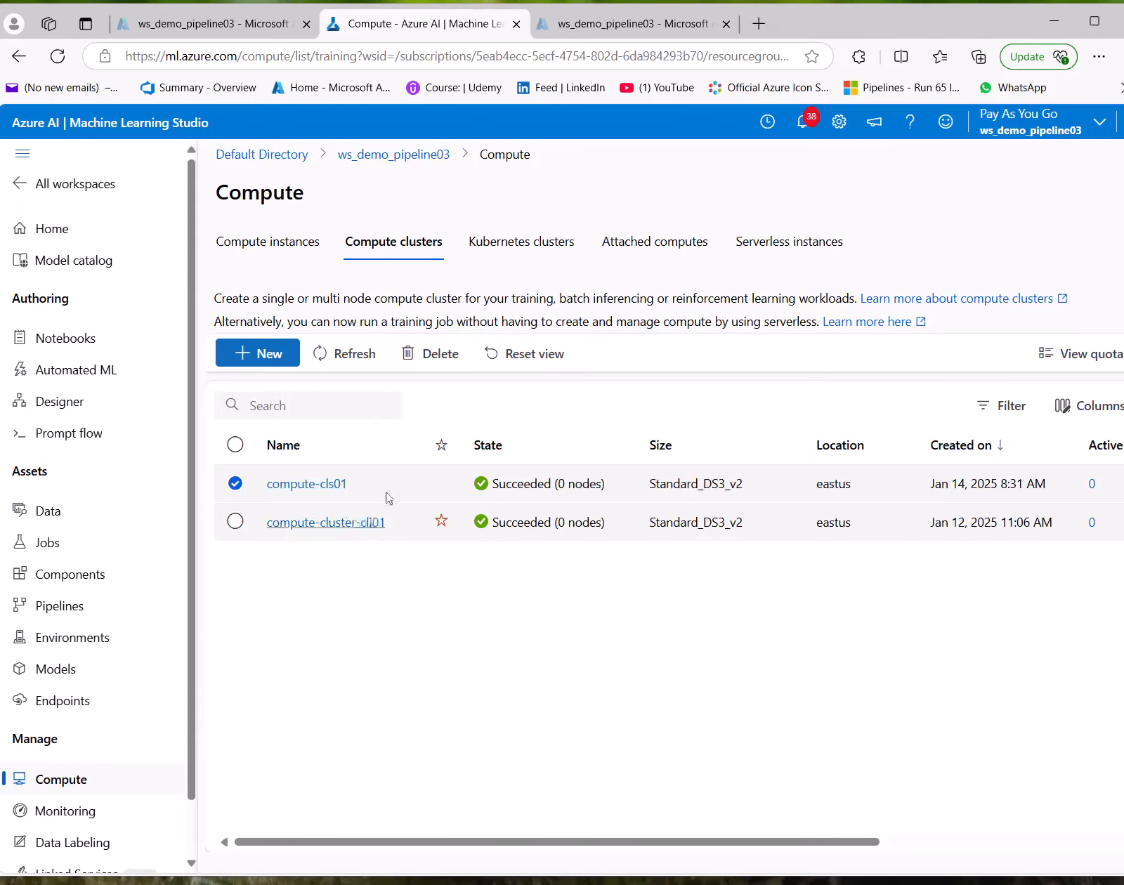
click(424, 356)
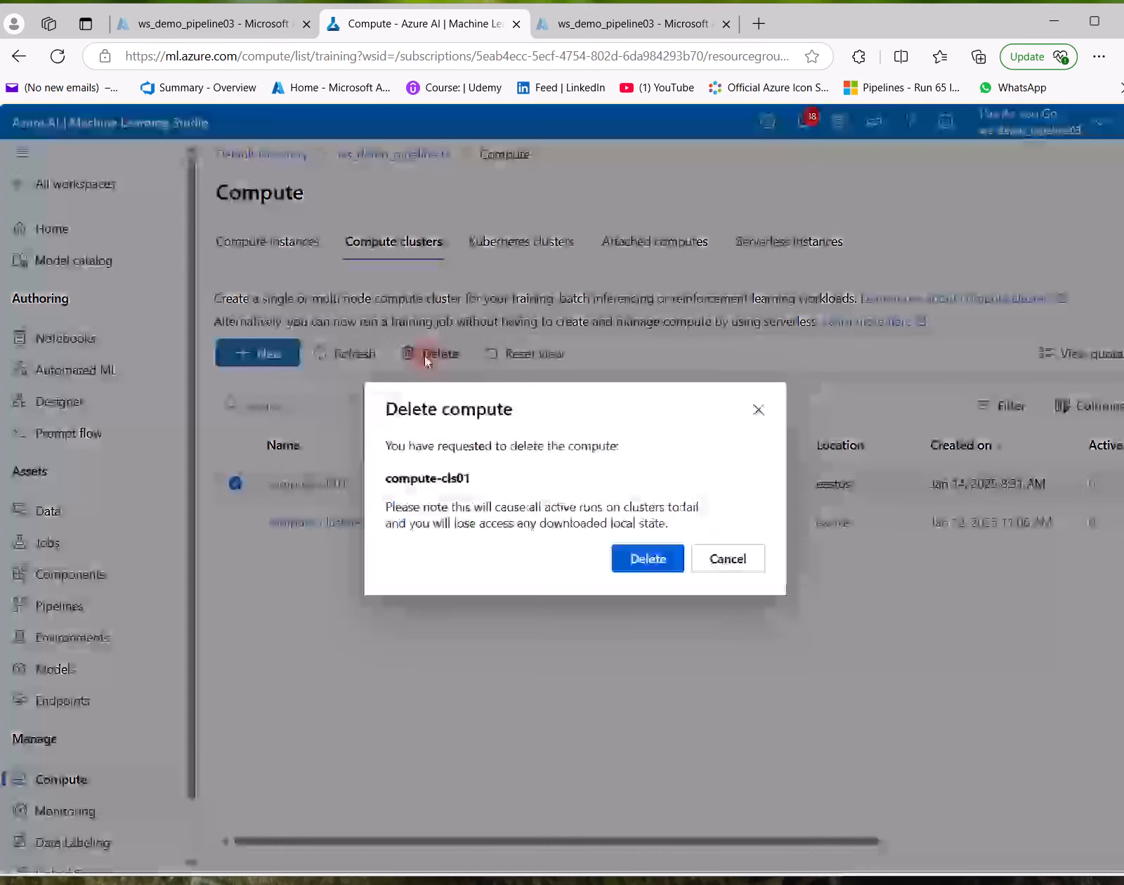
click(630, 559)
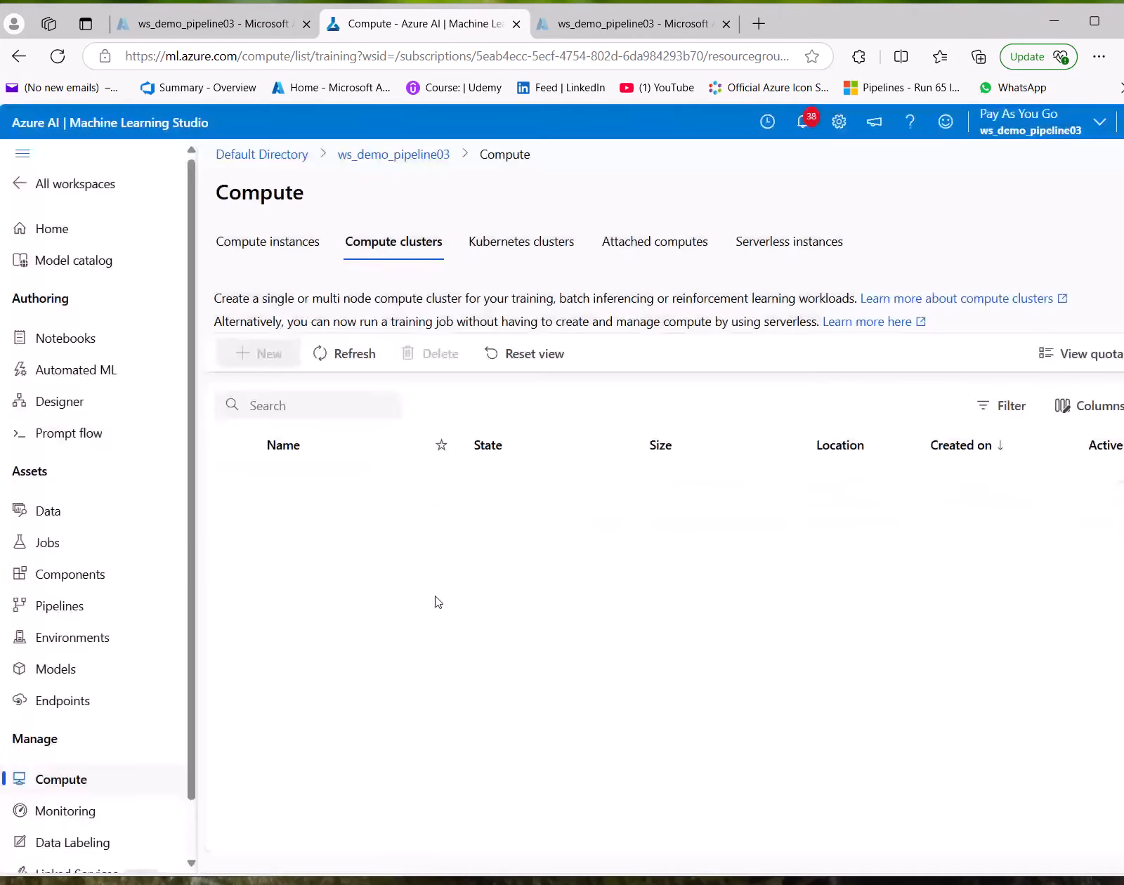